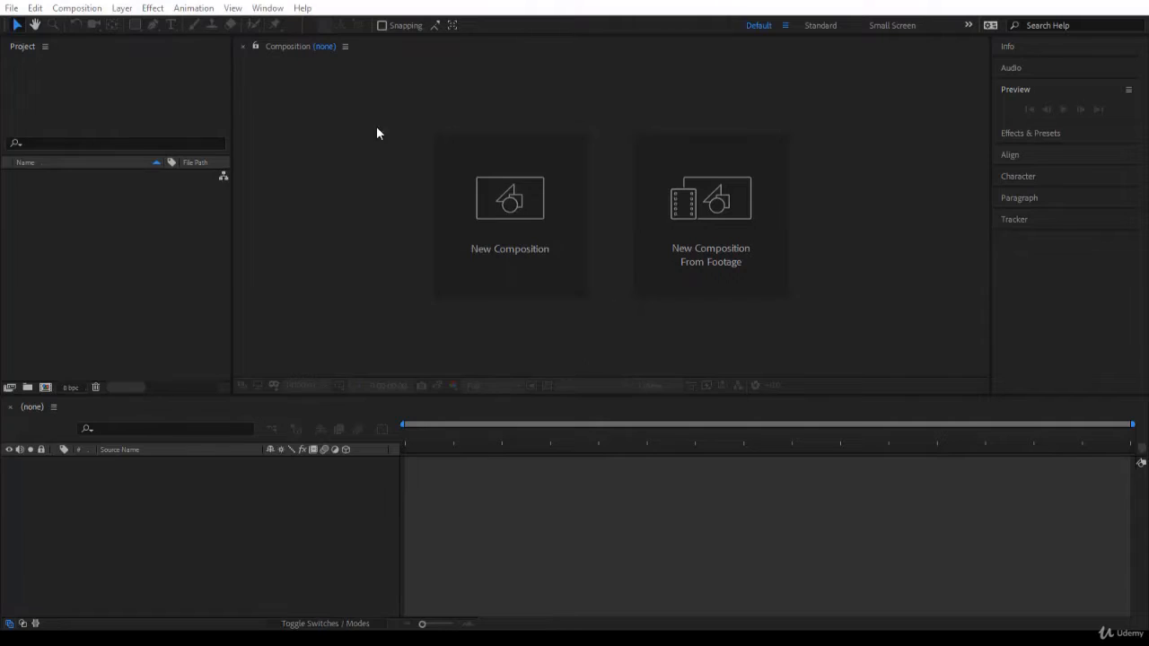
# Step: Create a new composition named "My Company" with the default 1280 x 720, 30 fps, five-second settings
pyautogui.click(489, 251)
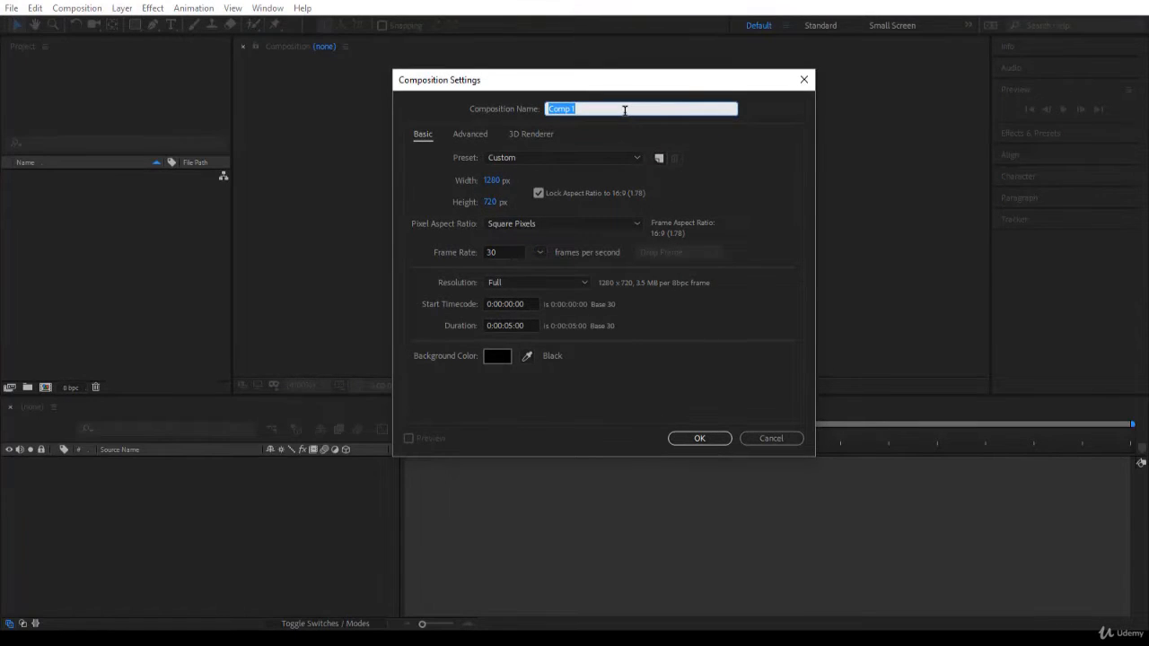
pyautogui.write('My Company')
pyautogui.click(693, 442)
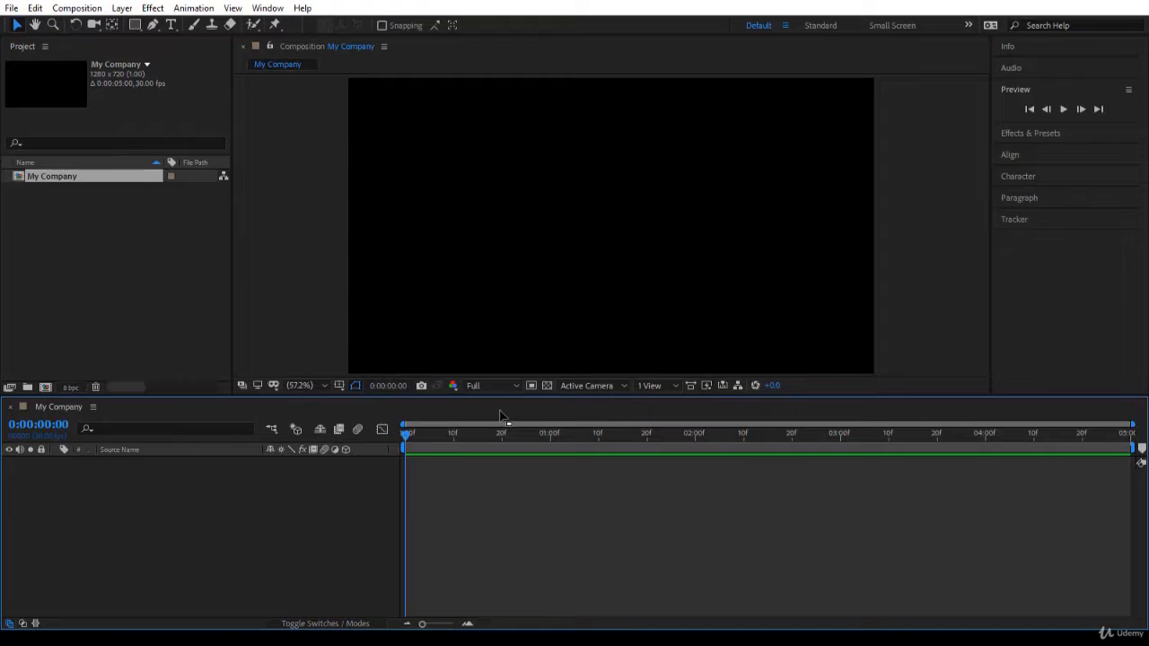
pyautogui.moveTo(512, 396); pyautogui.dragTo(513, 404)
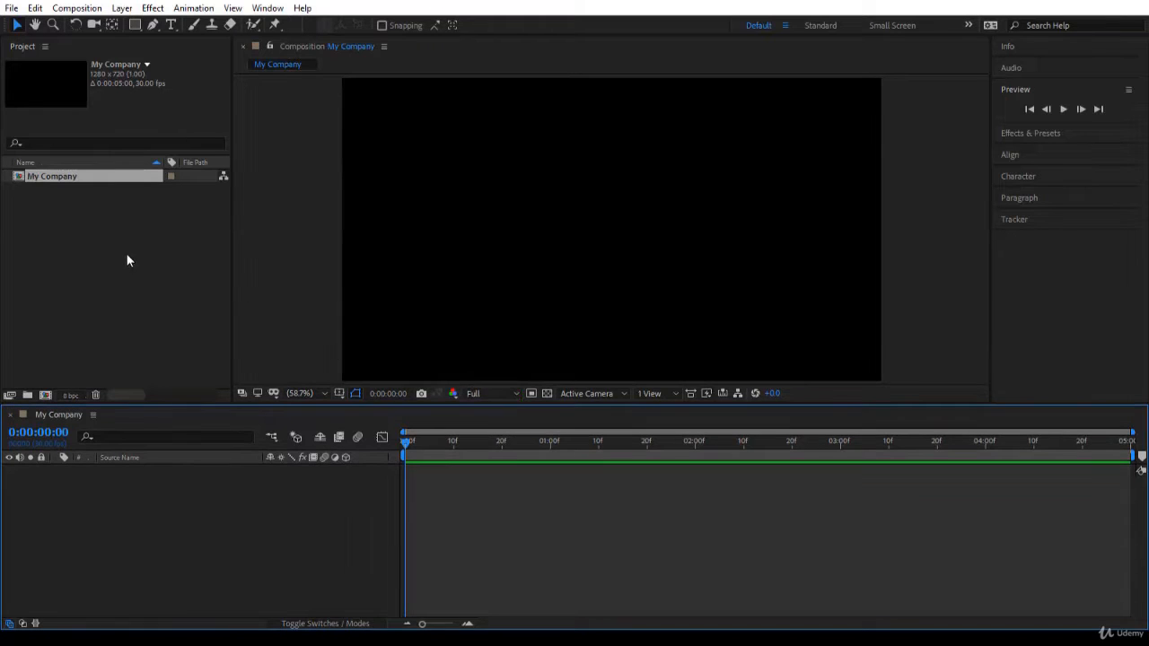
# Step: Import the My-Company image from the Assets-1 folder as footage and add it as a layer in the My Company timeline
pyautogui.click(97, 251)
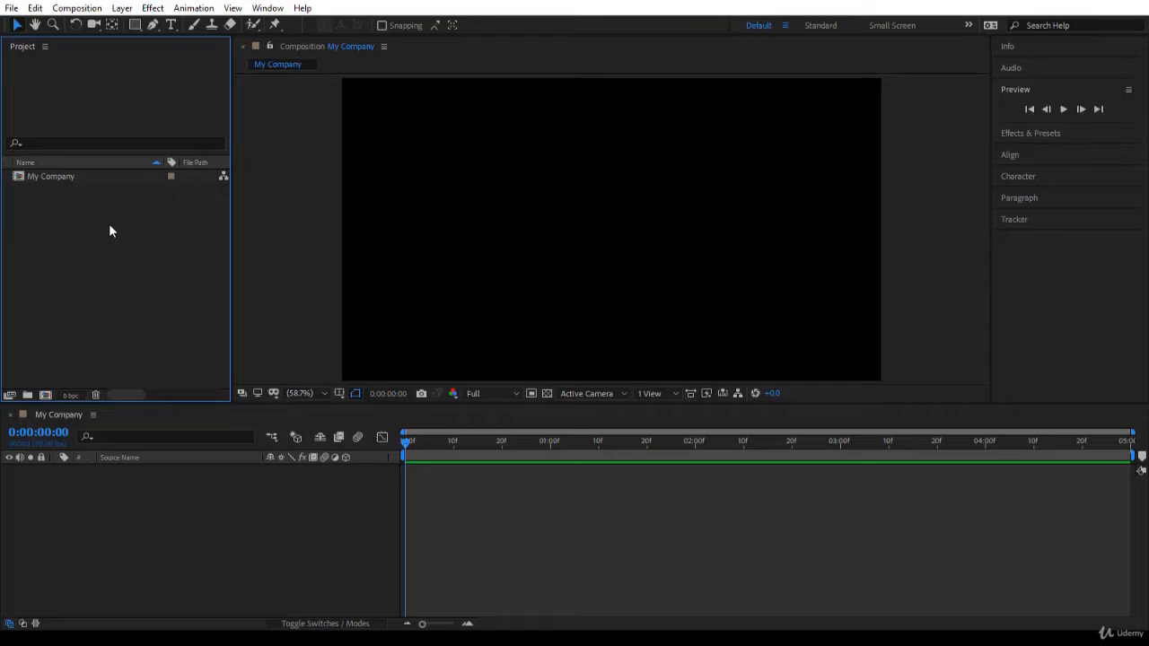
pyautogui.rightClick(110, 226)
pyautogui.click(171, 300)
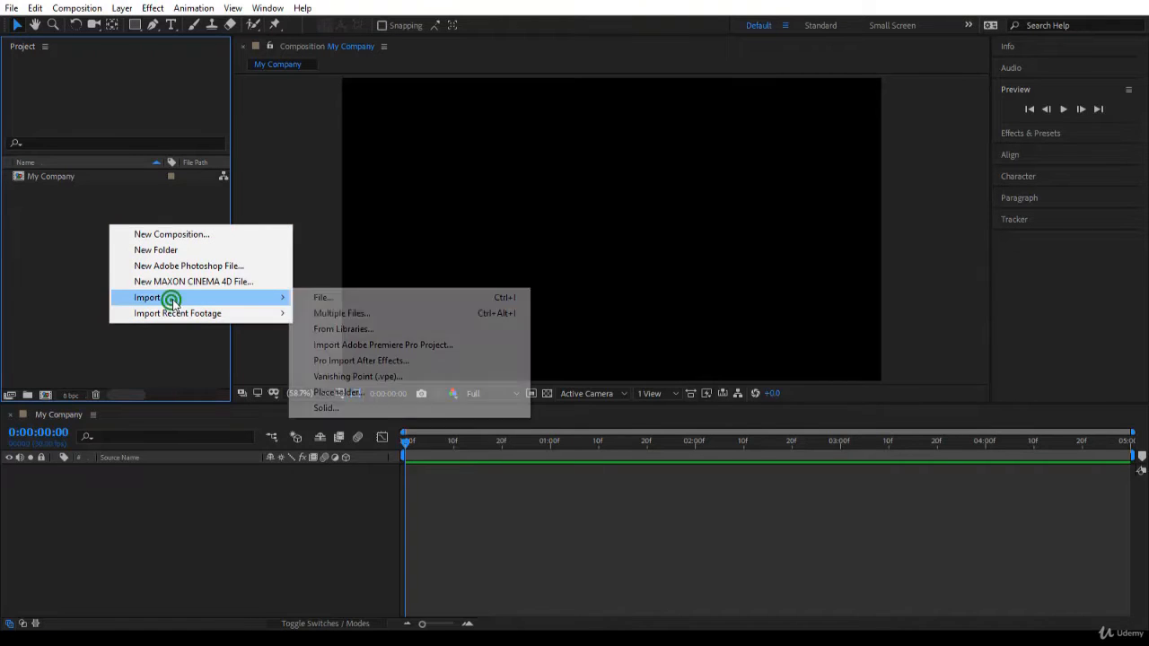
pyautogui.click(338, 298)
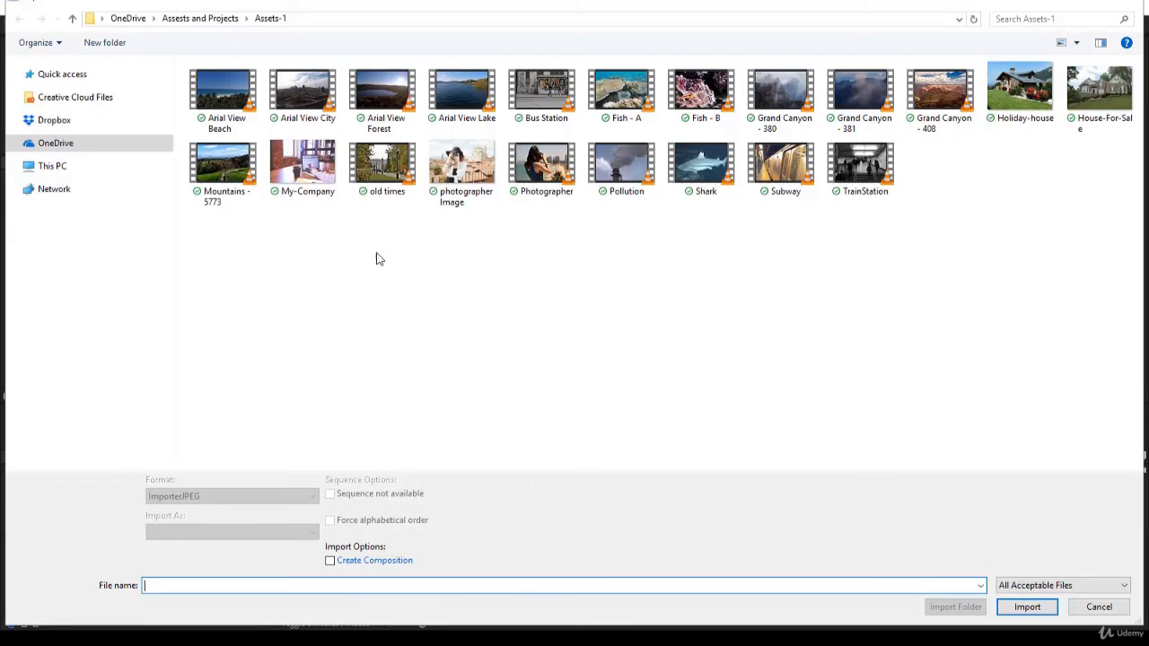
pyautogui.click(326, 189)
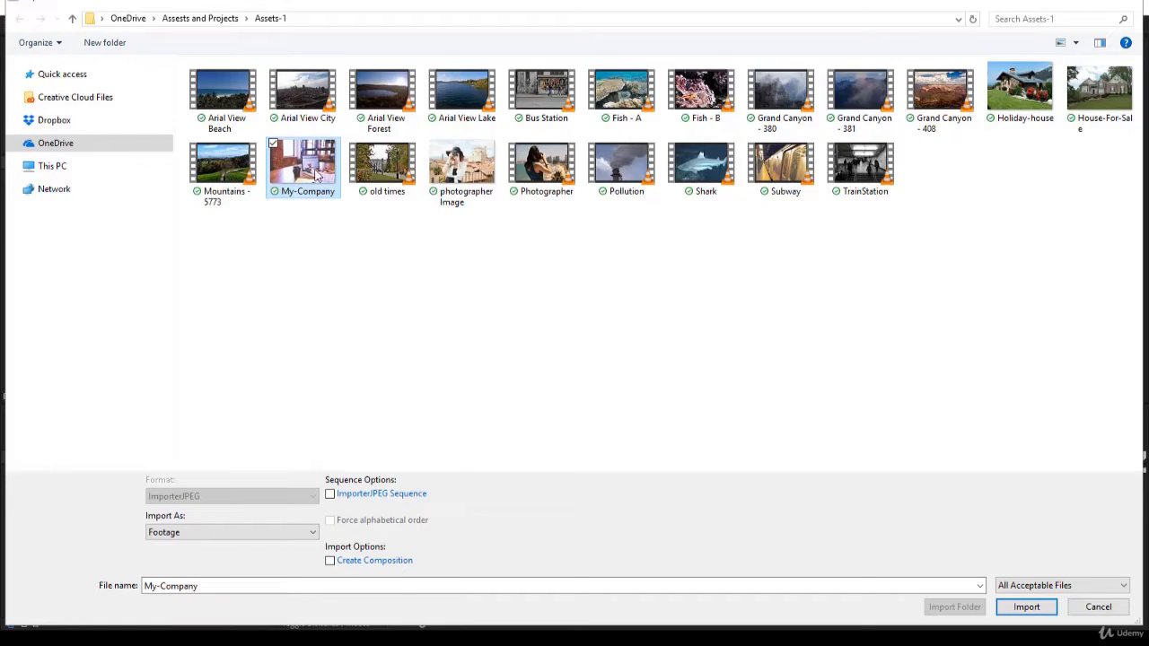
pyautogui.click(360, 567)
pyautogui.click(359, 564)
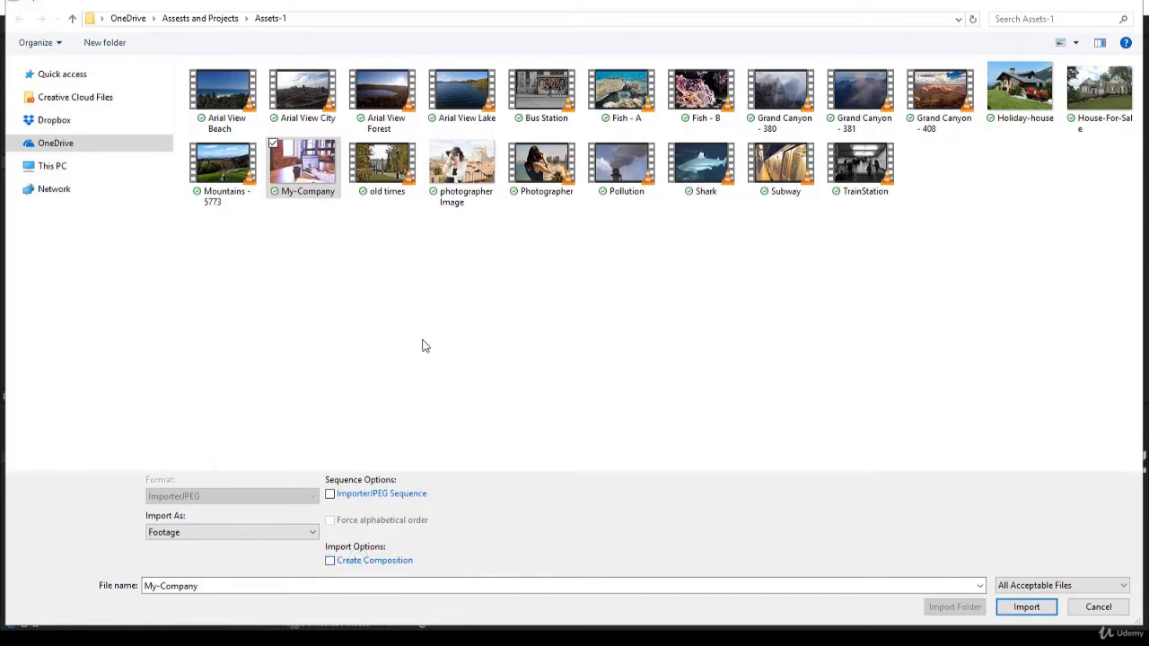
pyautogui.click(1017, 609)
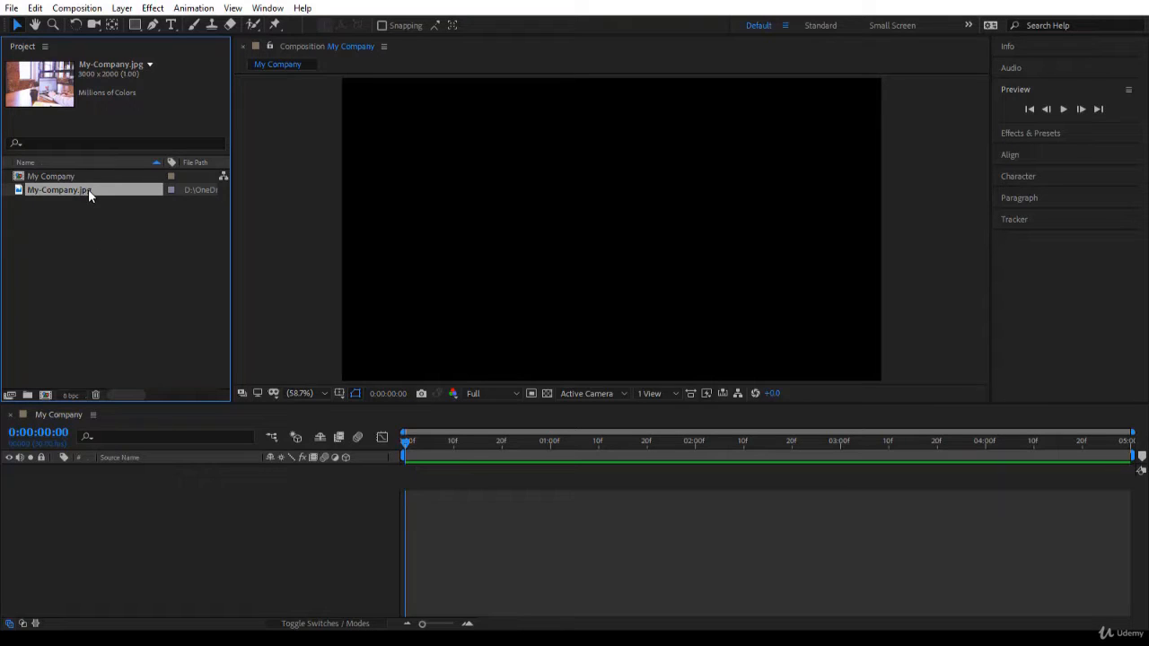
pyautogui.moveTo(88, 188); pyautogui.dragTo(110, 489)
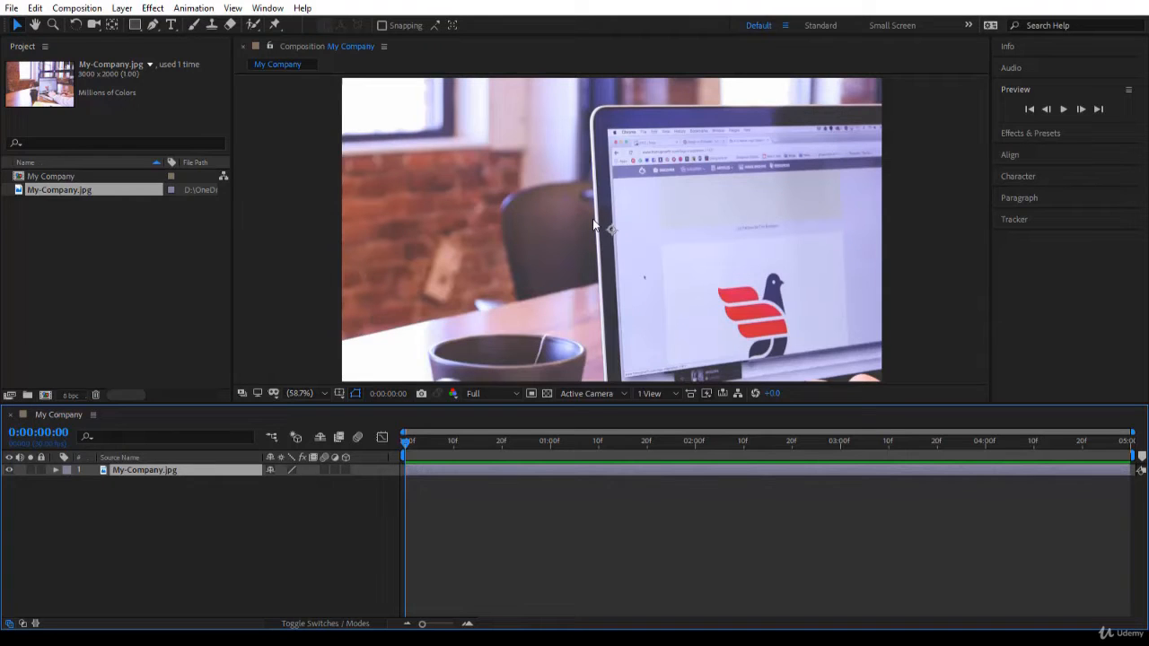
# Step: Try to scale the My-Company.jpg layer down freehand towards the frame size, and undo the scaling
pyautogui.scroll(-3, 593, 224)
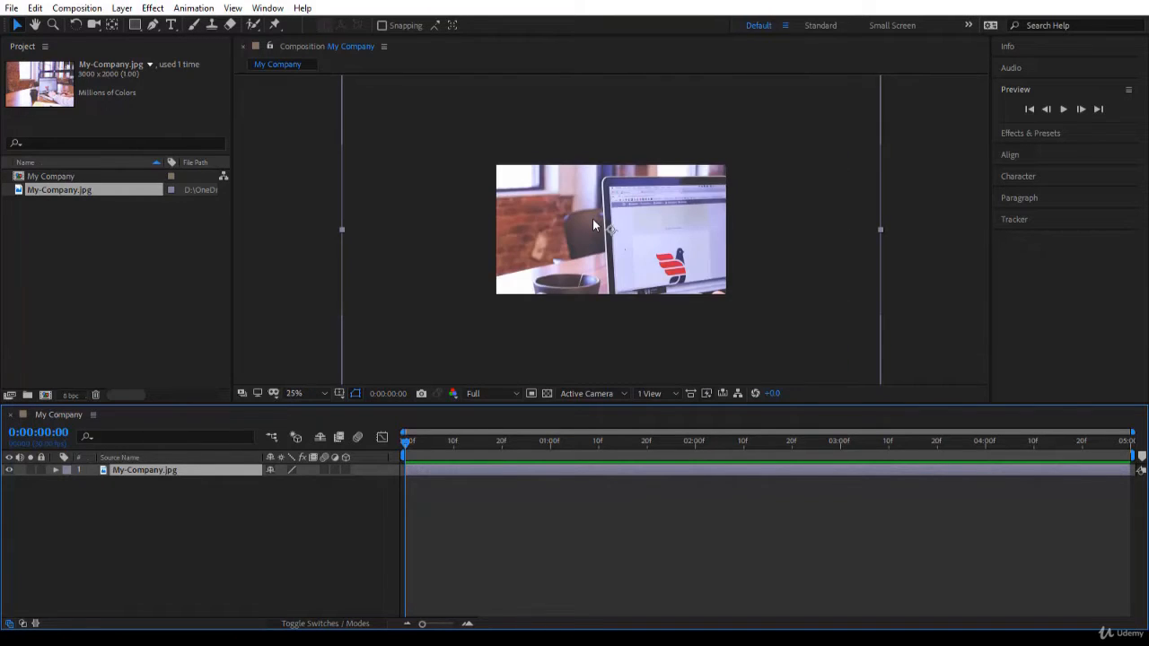
pyautogui.scroll(-2, 592, 225)
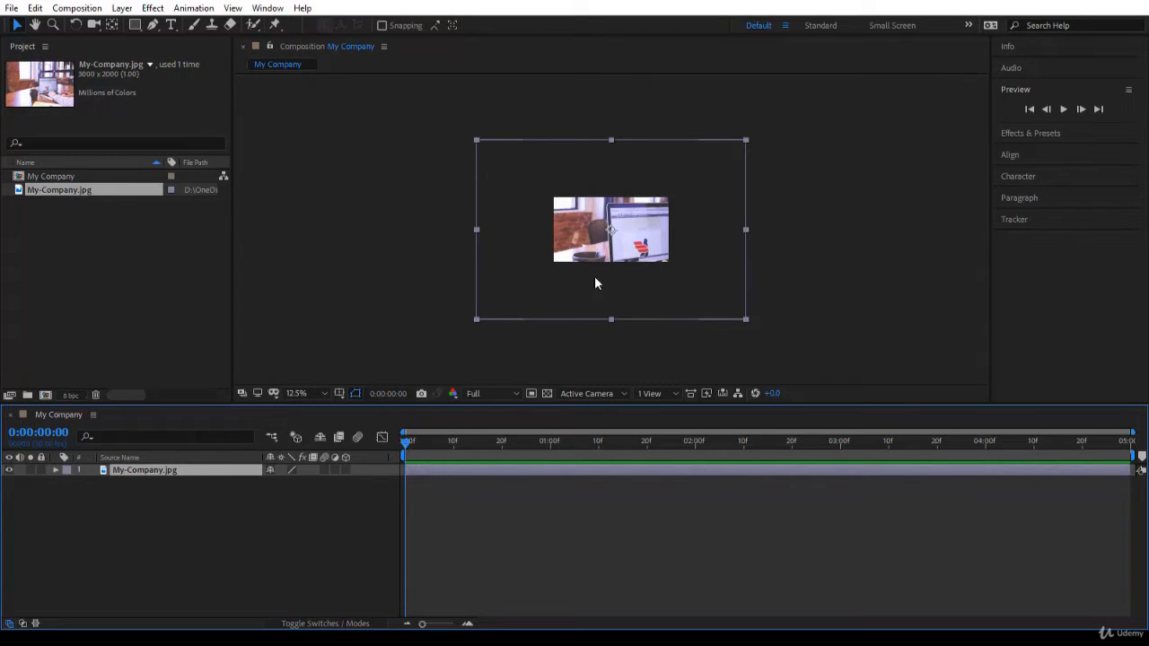
pyautogui.moveTo(745, 140); pyautogui.dragTo(683, 191)
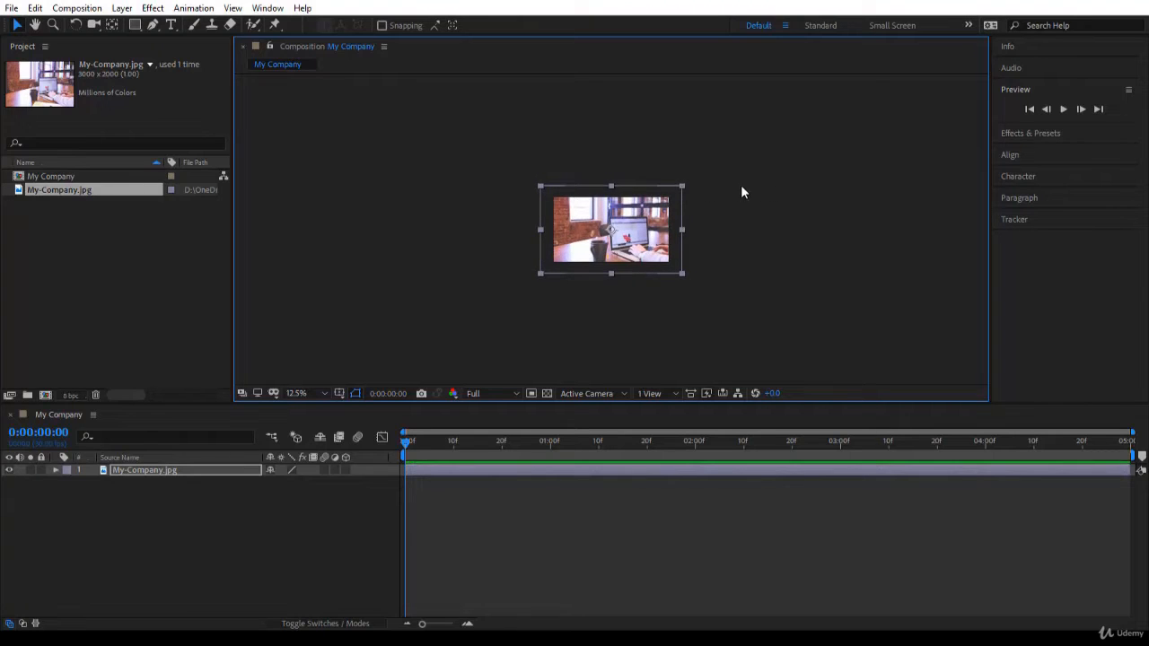
pyautogui.hotkey('ctrl', 'z')
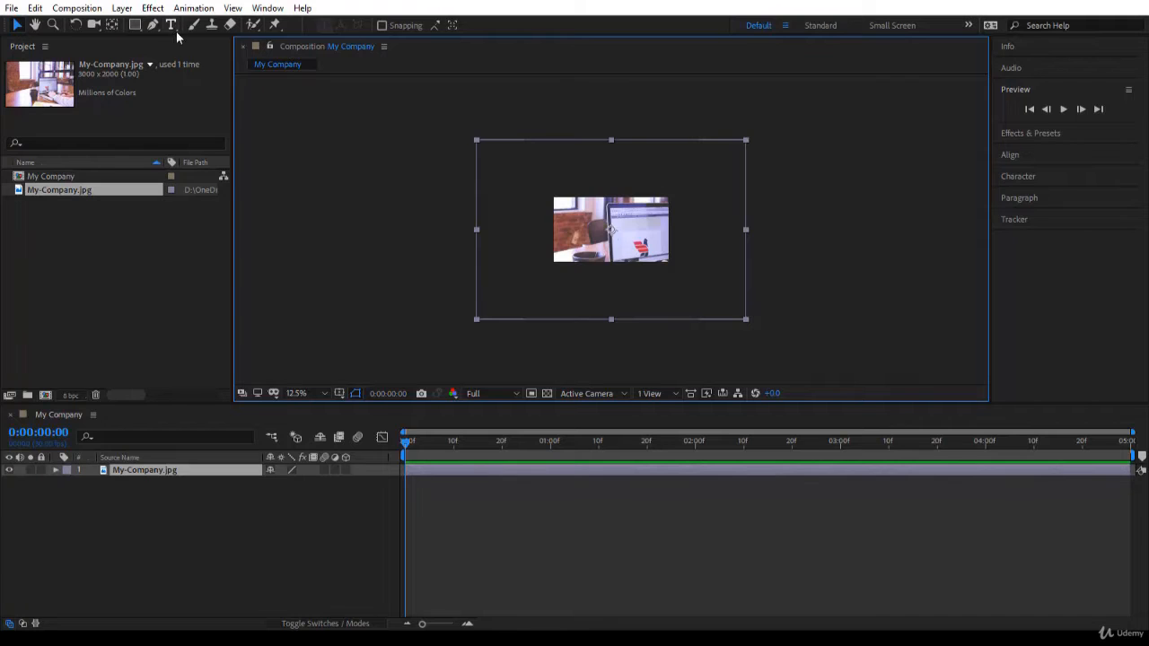
# Step: Fit the My-Company.jpg layer to the composition width and enlarge the preview to fit the viewer up to 100%
pyautogui.rightClick(164, 469)
pyautogui.moveTo(266, 156)
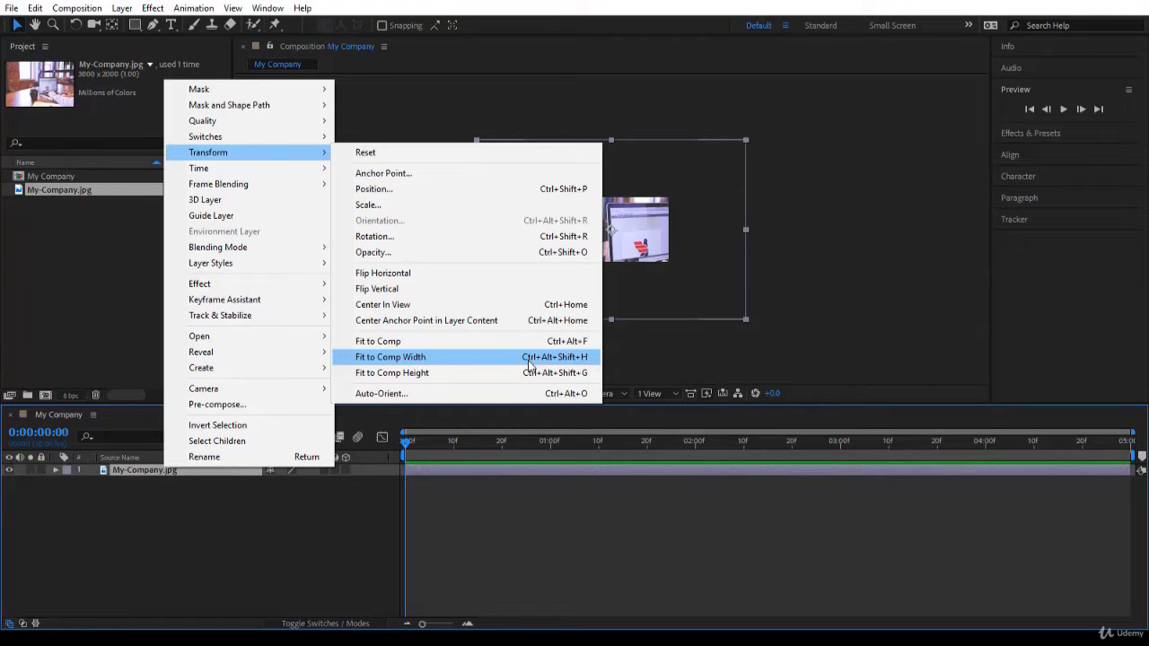
pyautogui.click(437, 363)
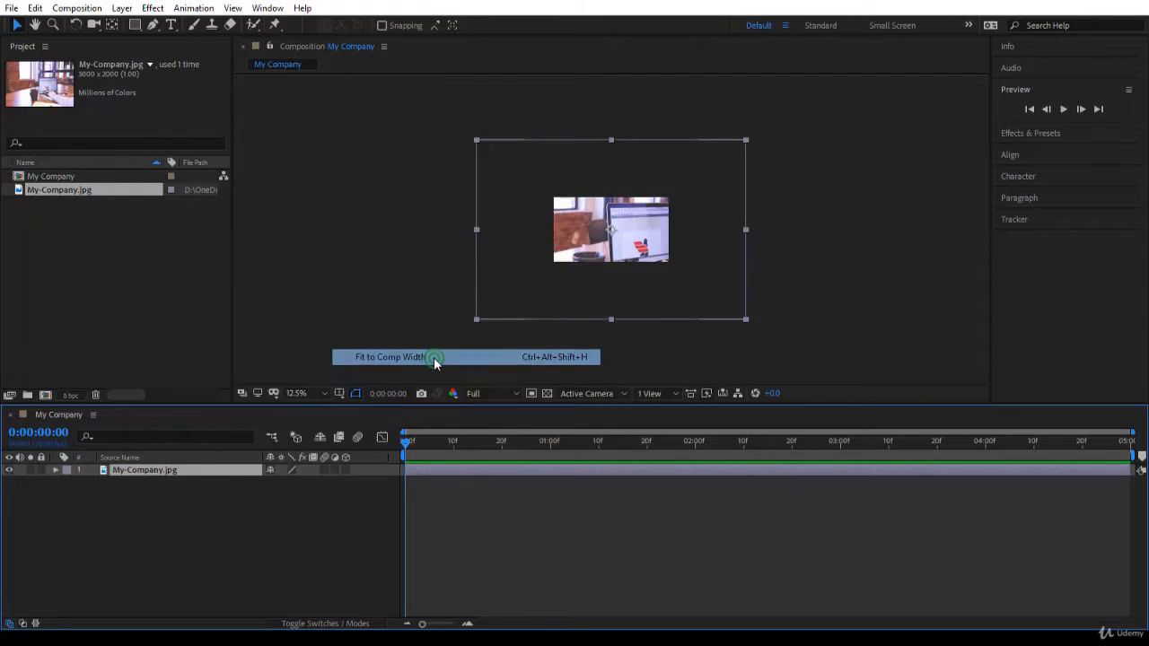
pyautogui.click(305, 394)
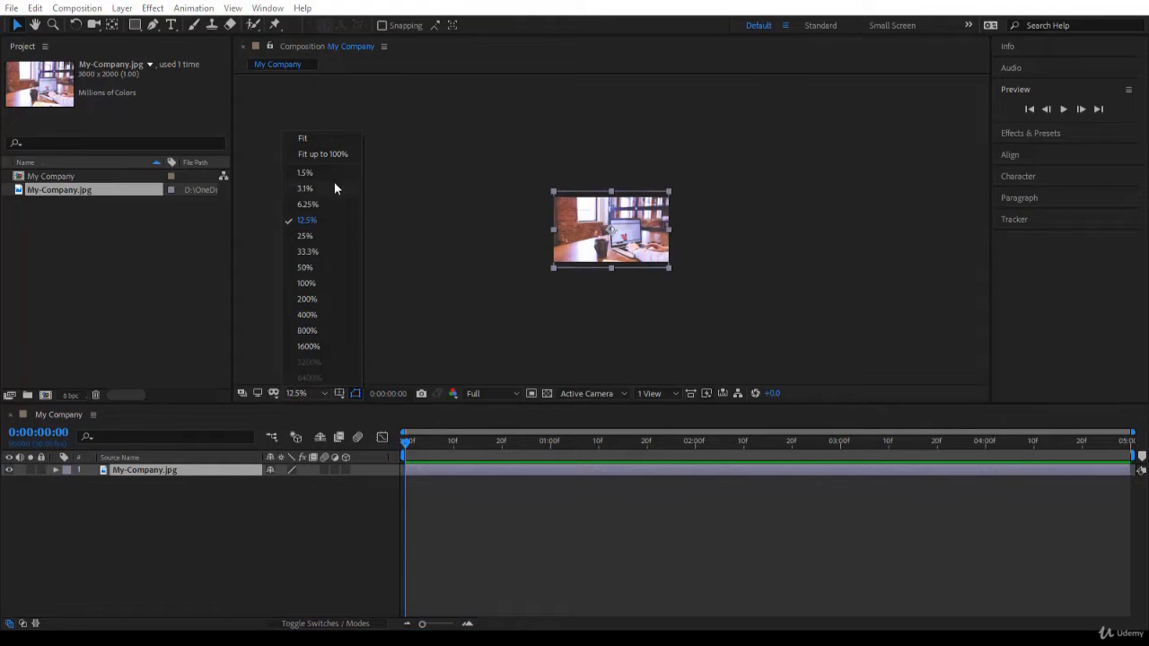
pyautogui.click(328, 153)
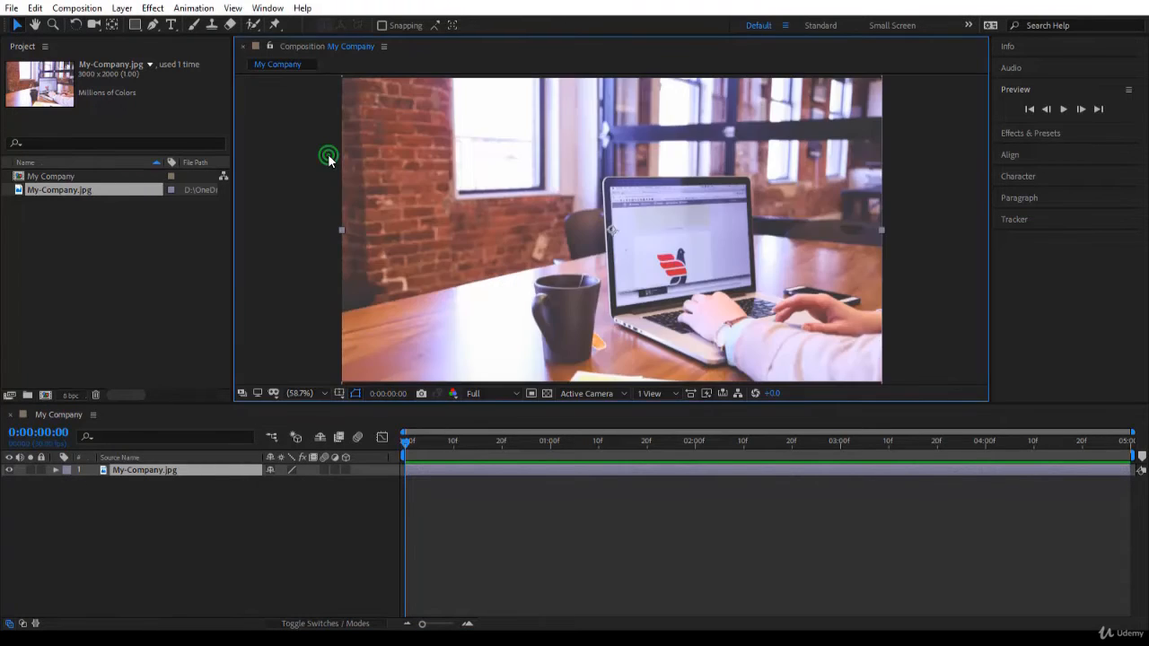
pyautogui.moveTo(461, 429); pyautogui.dragTo(460, 448)
# Step: Undo a trial shift of the background image, and lock the My-Company.jpg layer against changes
pyautogui.moveTo(434, 351); pyautogui.dragTo(493, 296)
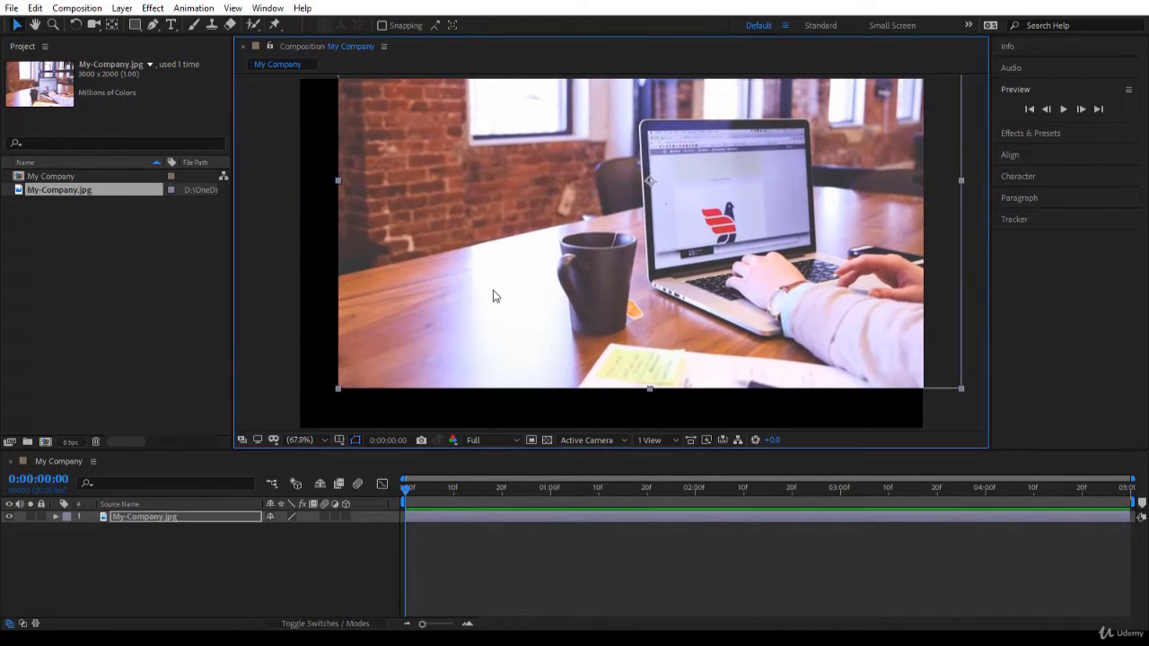
pyautogui.hotkey('ctrl', 'z')
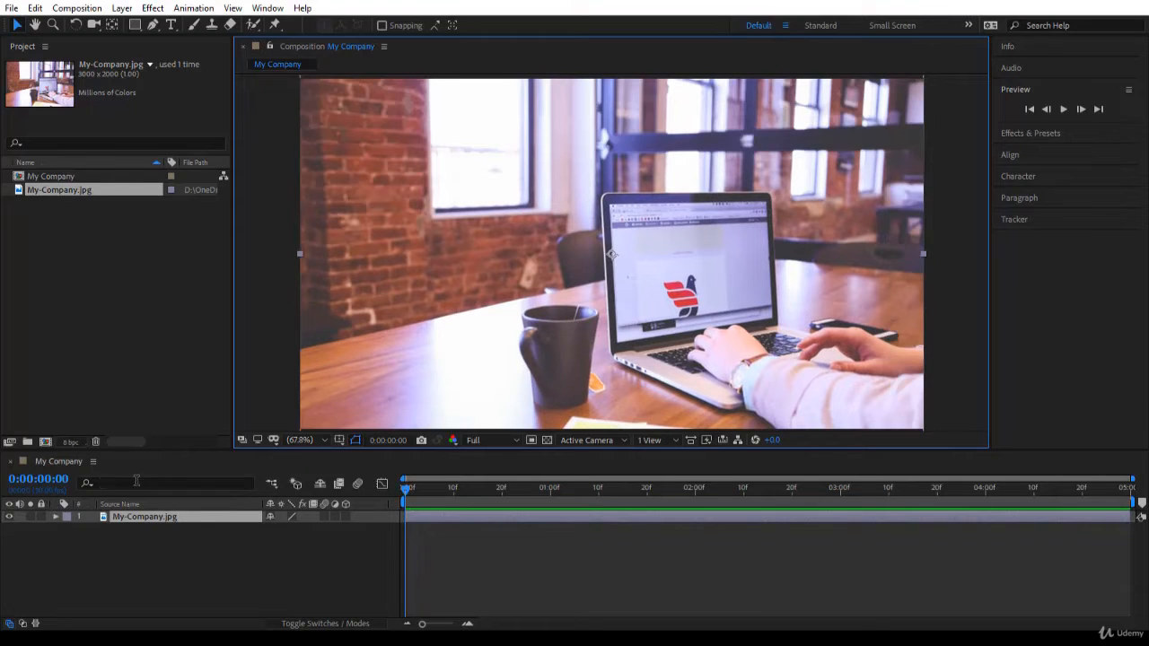
pyautogui.click(42, 517)
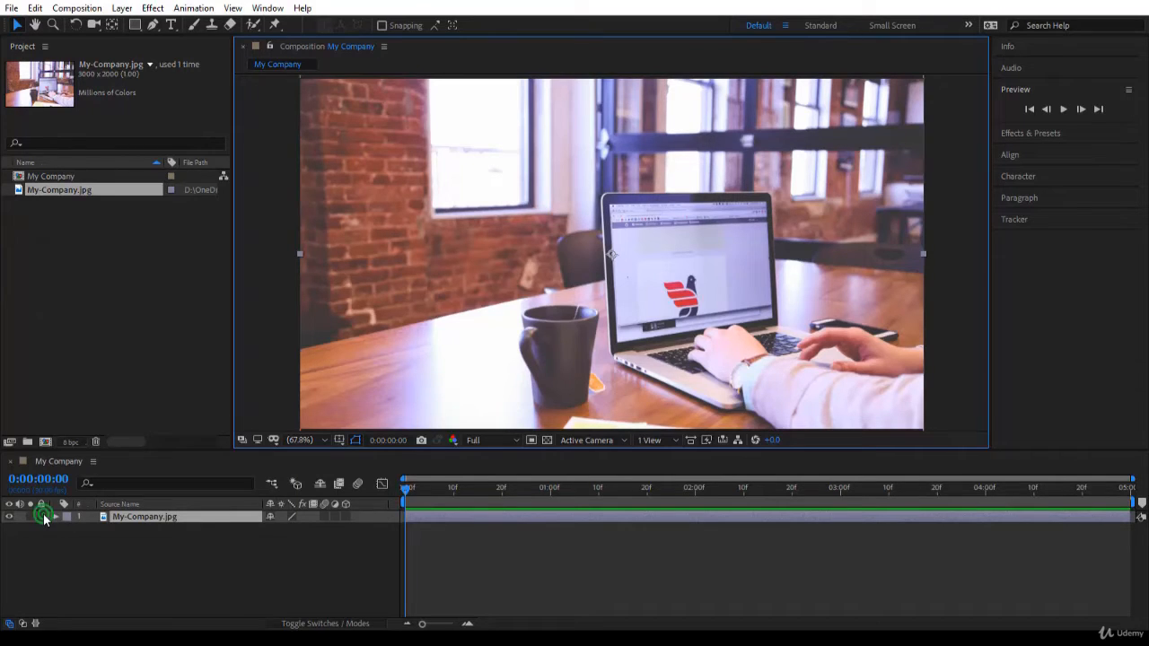
pyautogui.click(190, 569)
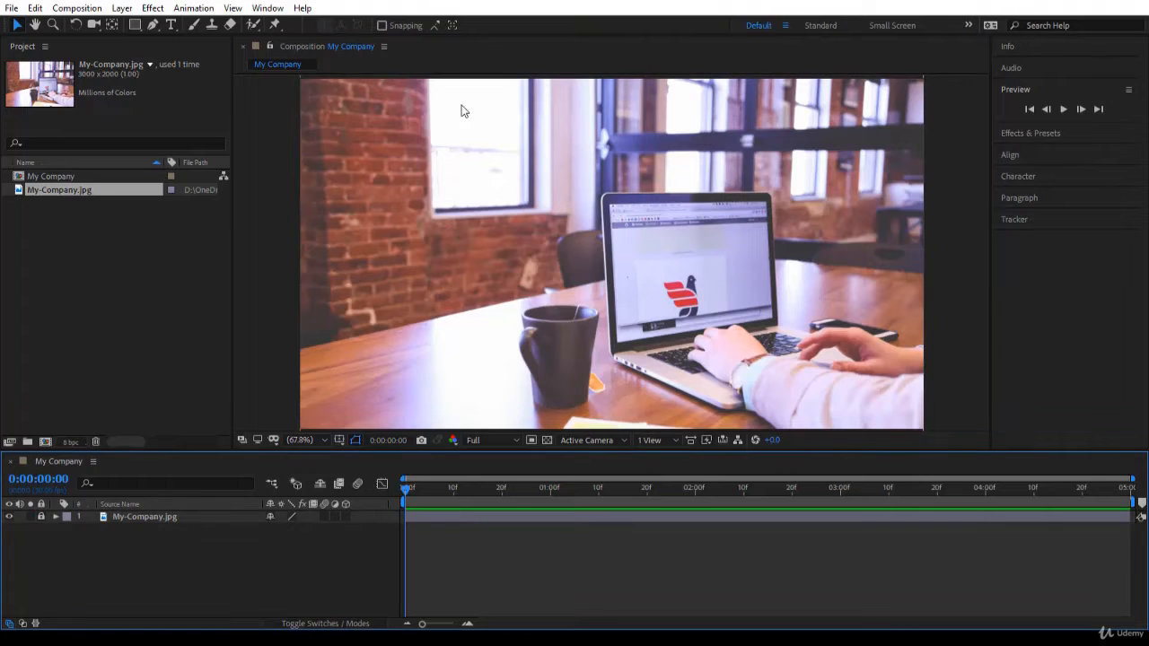
# Step: Add a white 60 px Arial text layer reading "Graphics Design" in the upper part of the image, near the window
pyautogui.click(171, 25)
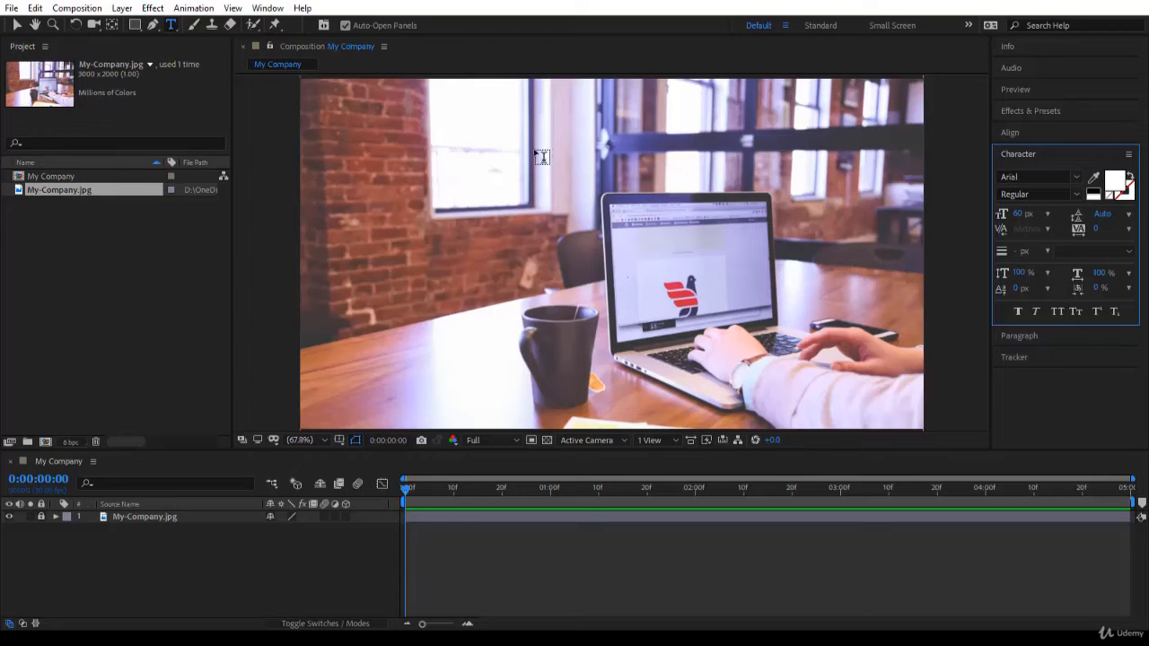
pyautogui.click(400, 165)
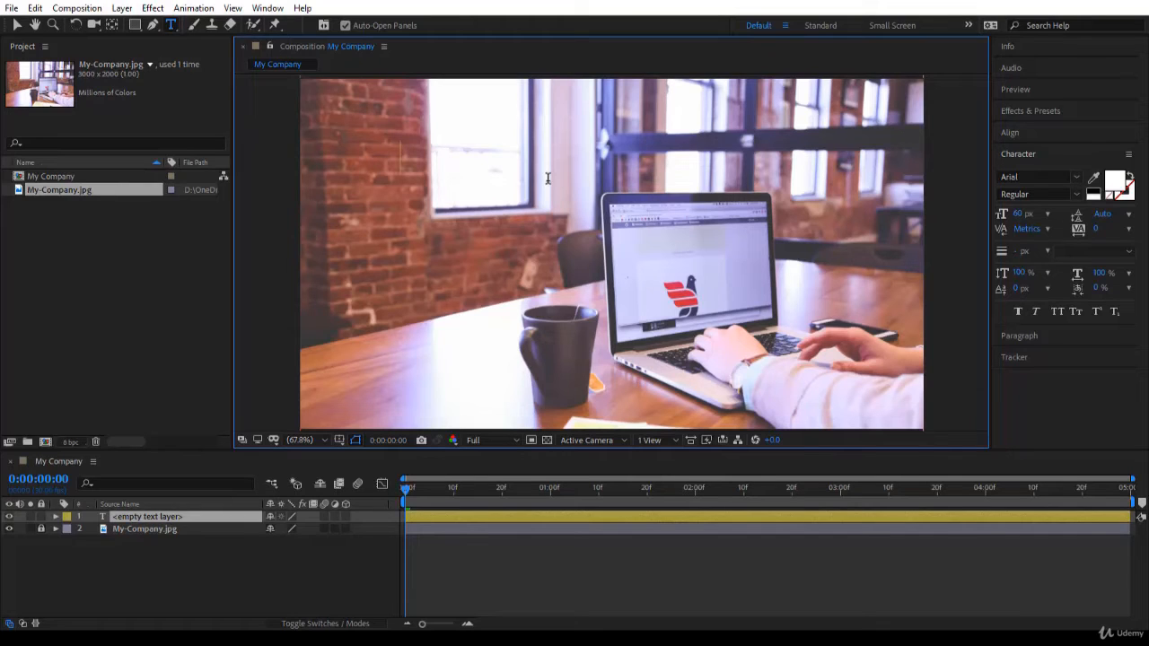
pyautogui.write('Graphics Design')
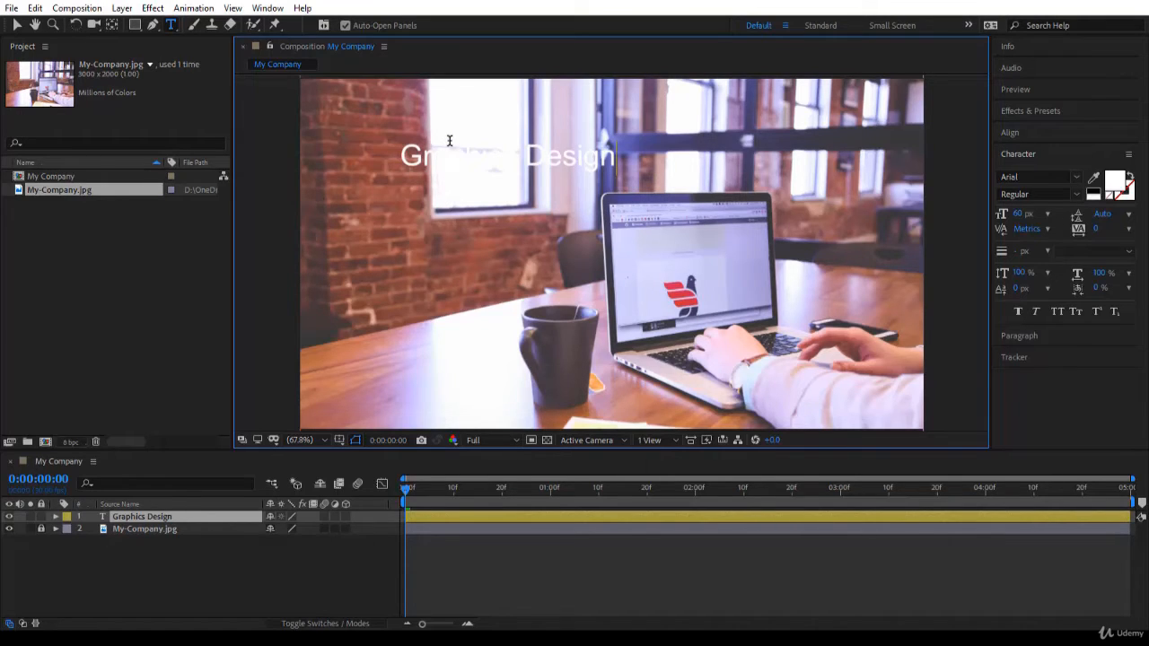
pyautogui.press('KP_Enter')
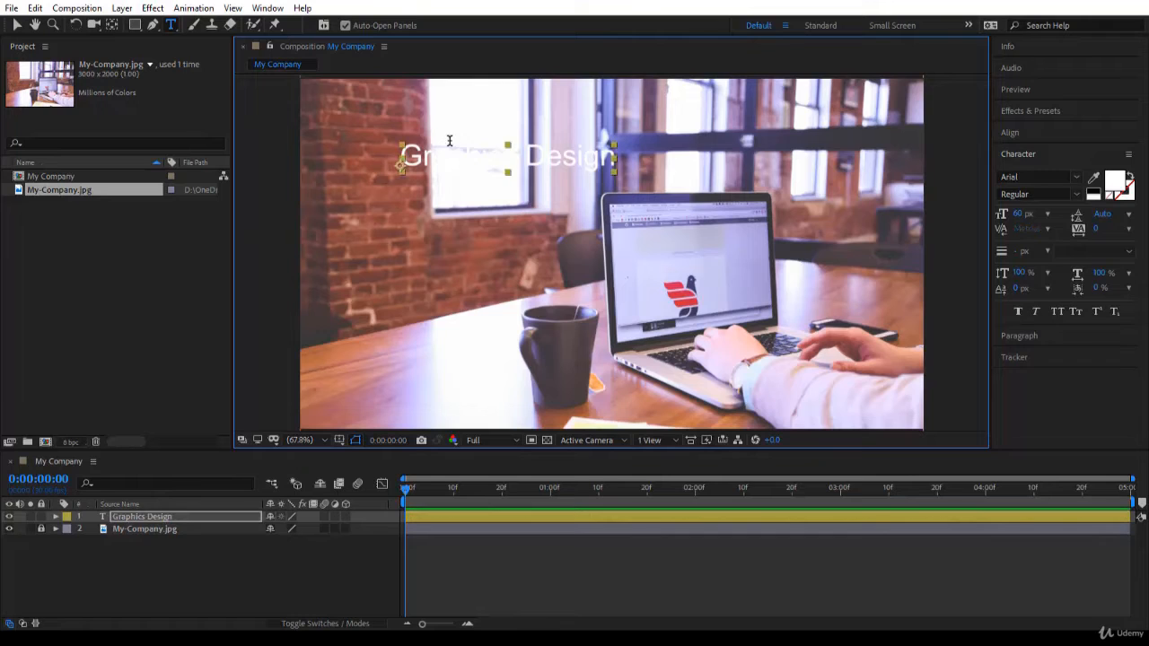
# Step: Add a second text layer reading "Motion Graphics" below the "Graphics Design" text
pyautogui.click(410, 236)
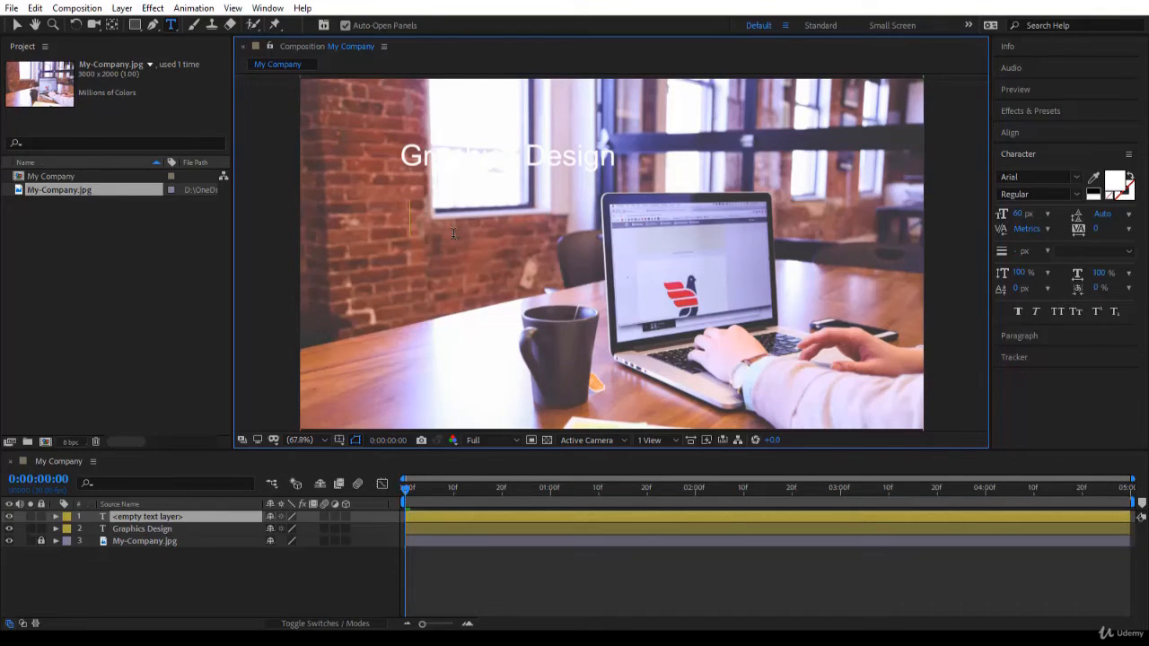
pyautogui.write('Motion Graphics')
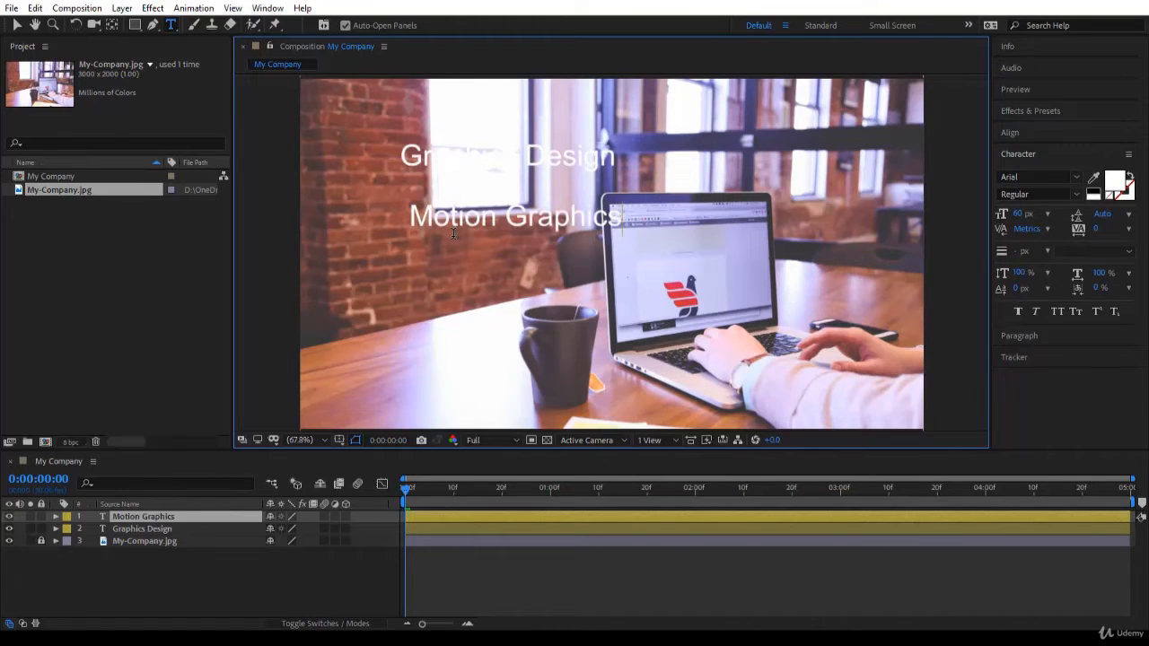
pyautogui.press('KP_Enter')
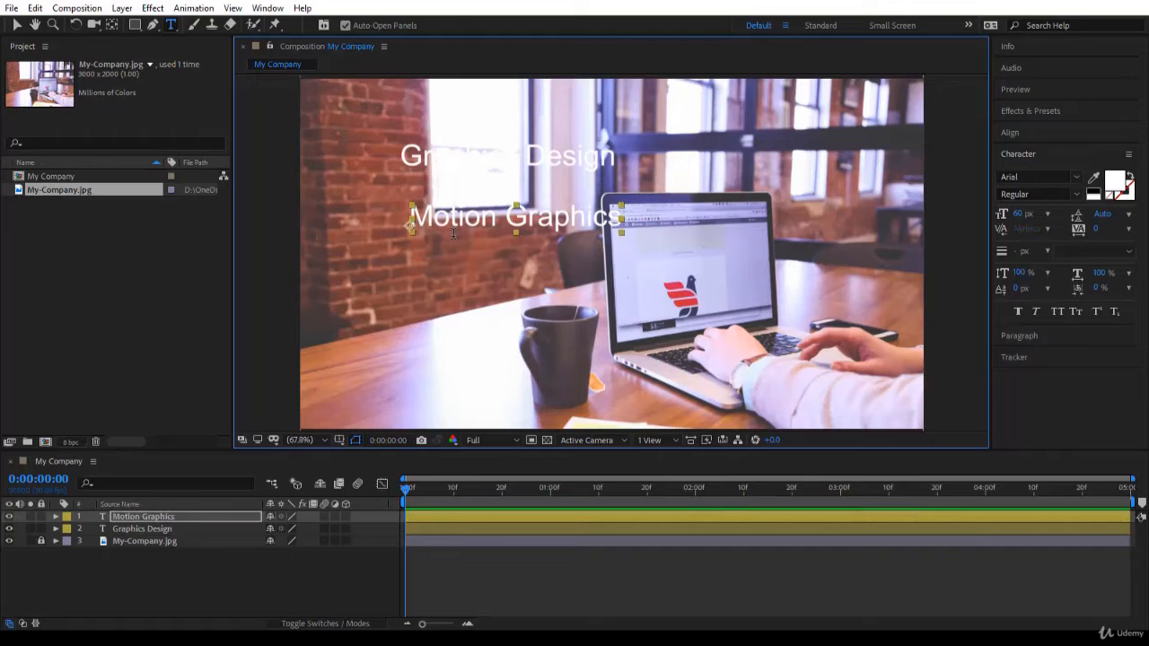
# Step: Add a third text layer reading "Web Design" below "Motion Graphics" and return to the Selection tool
pyautogui.click(412, 270)
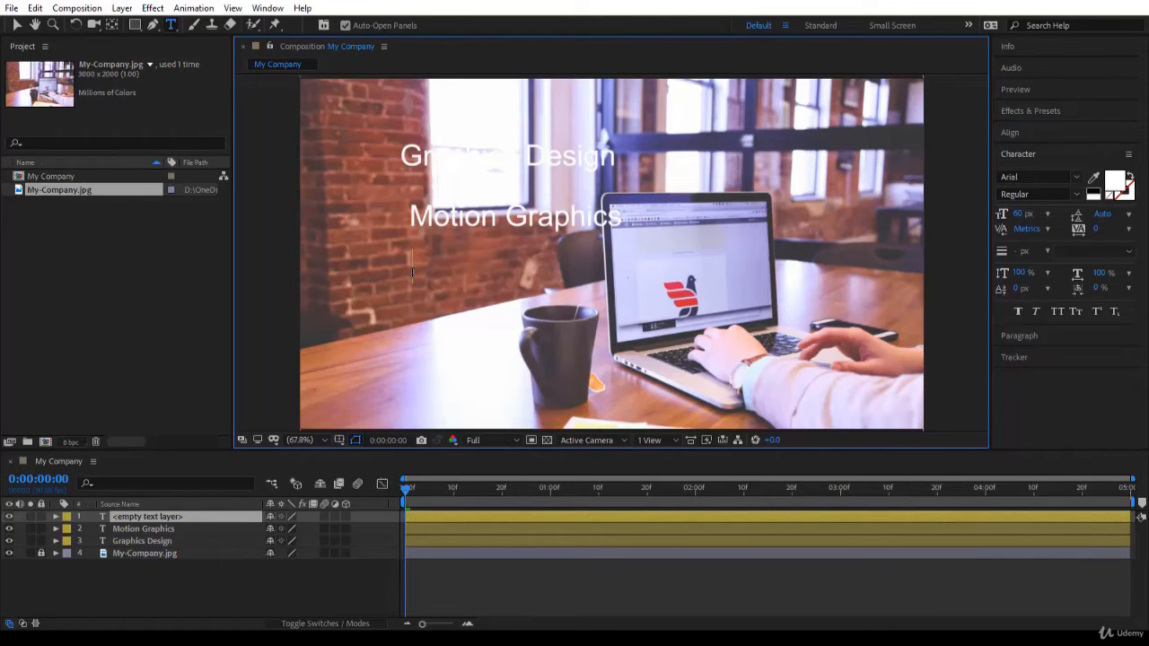
pyautogui.write('Web Design')
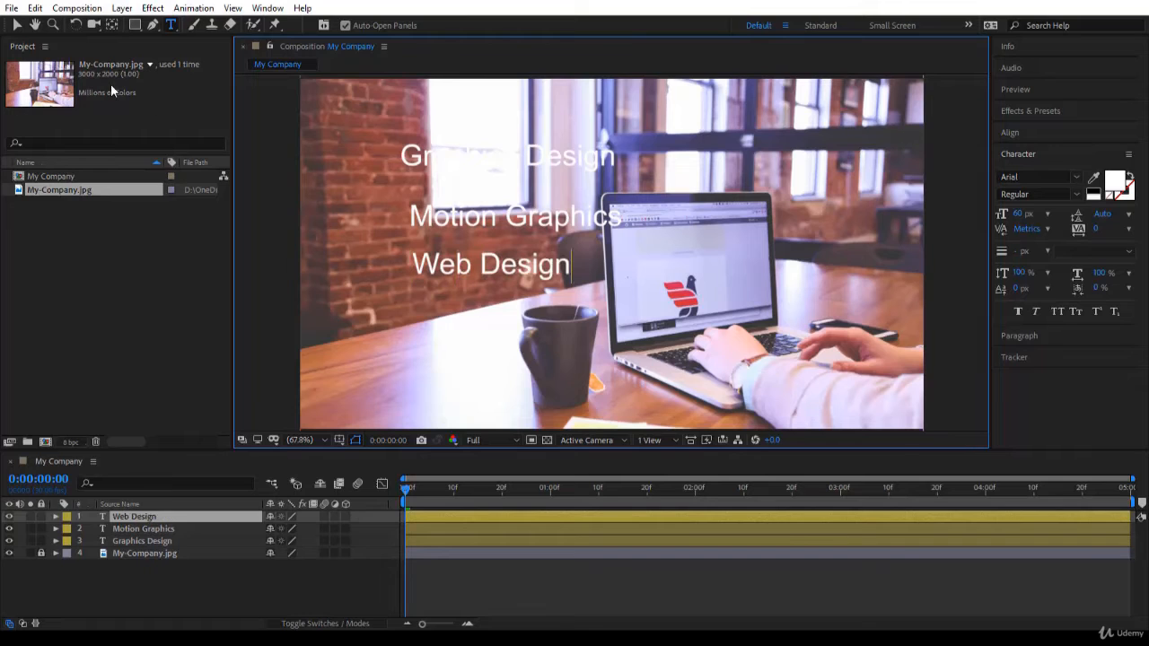
pyautogui.click(16, 24)
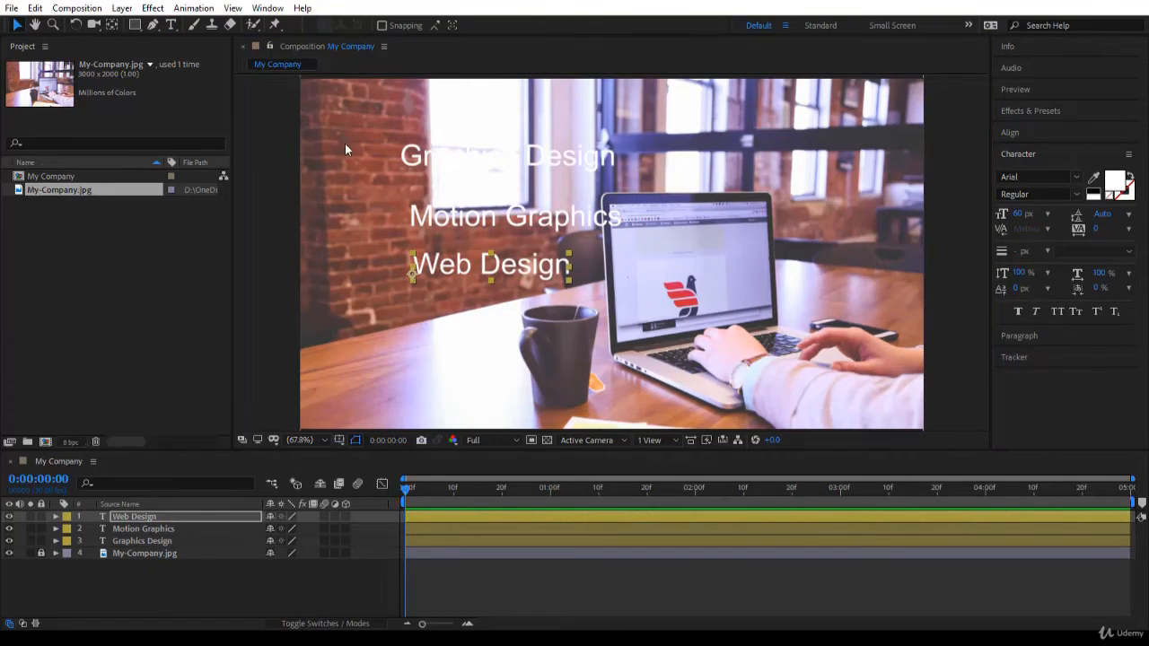
# Step: Move the three text layers over the brick wall so they stack roughly flush along their left edges
pyautogui.moveTo(416, 171); pyautogui.dragTo(355, 193)
pyautogui.moveTo(436, 223); pyautogui.dragTo(367, 234)
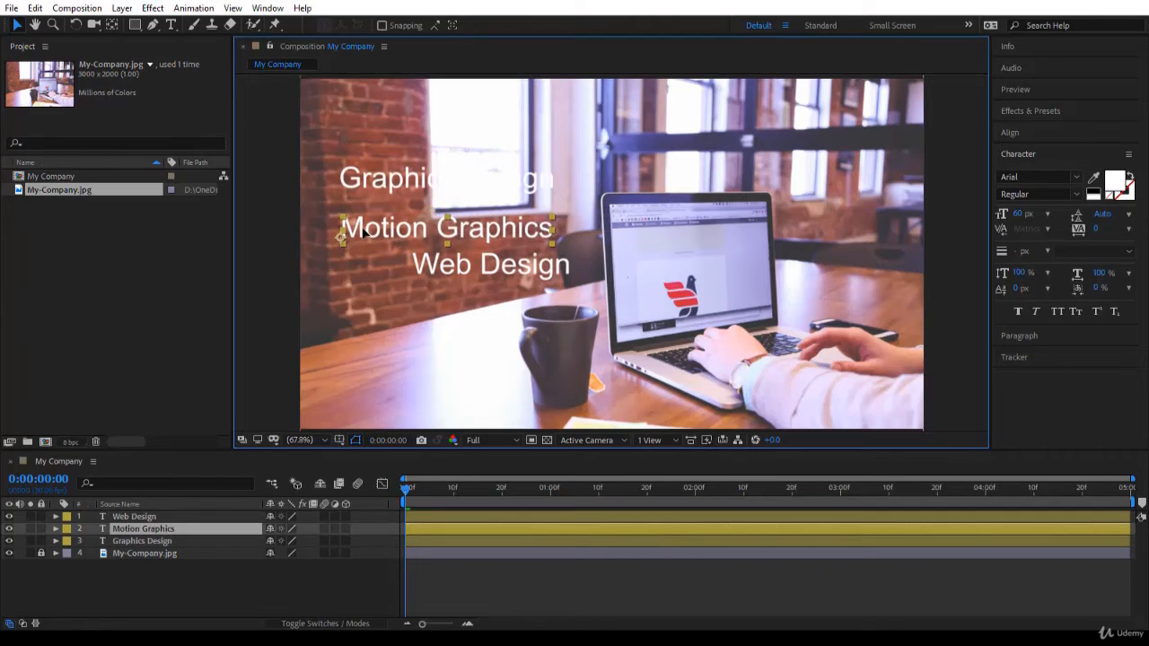
pyautogui.moveTo(439, 275); pyautogui.dragTo(373, 283)
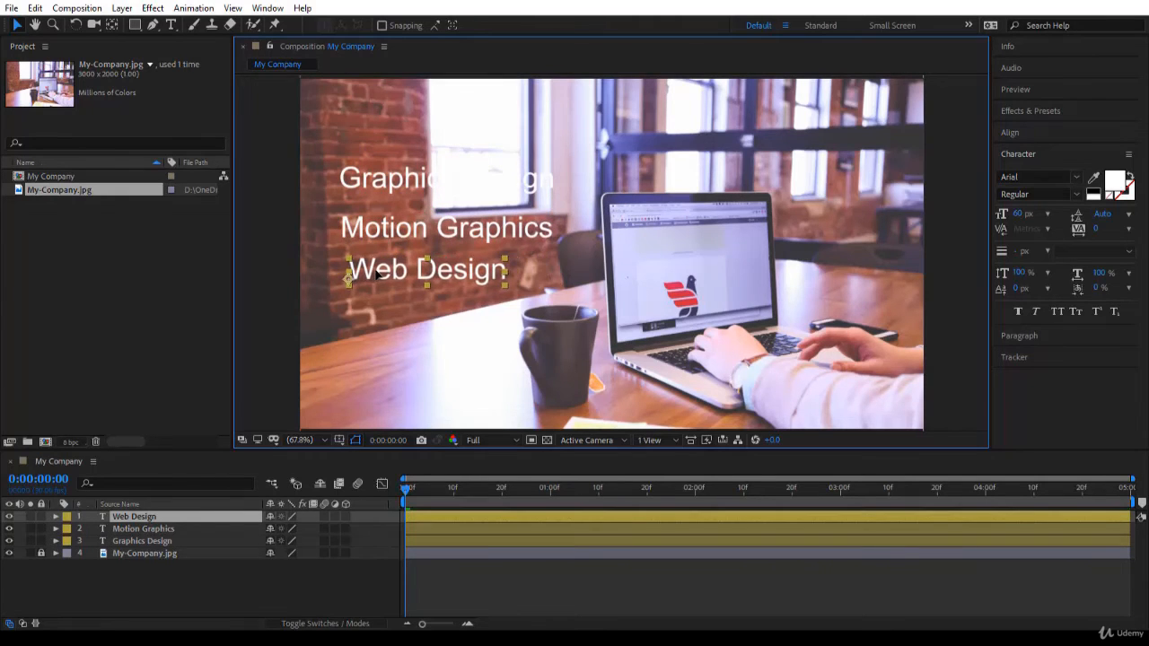
# Step: Open the alignment options and select the three text lines together in the composition view, clearing the selection at the end
pyautogui.click(1032, 131)
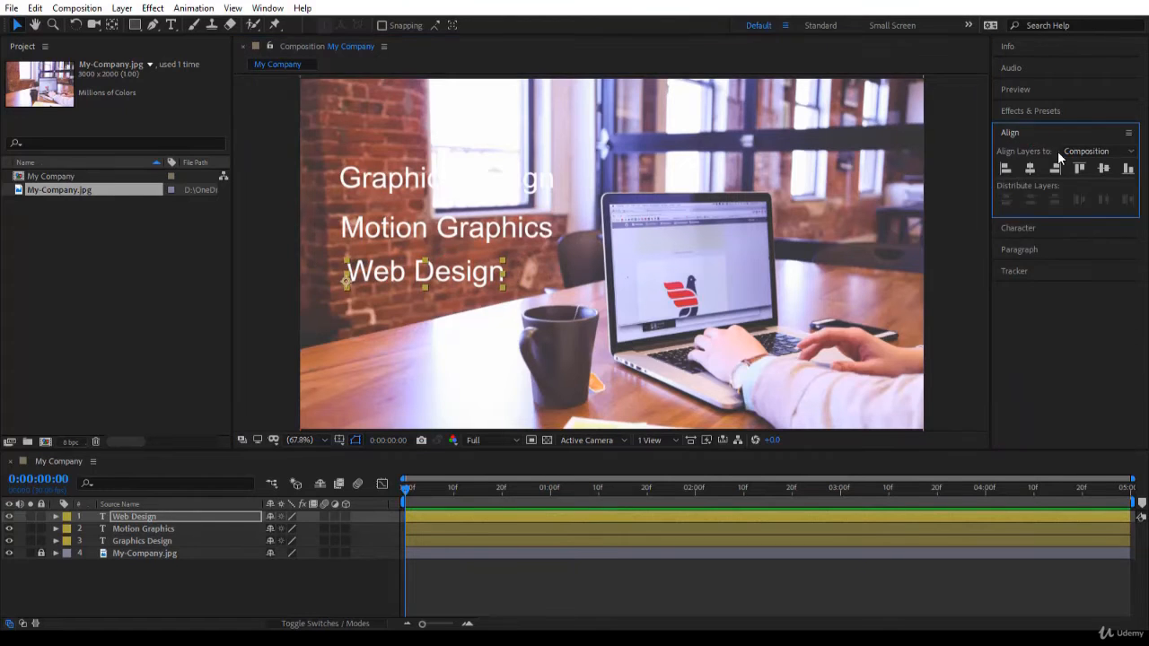
pyautogui.click(509, 230)
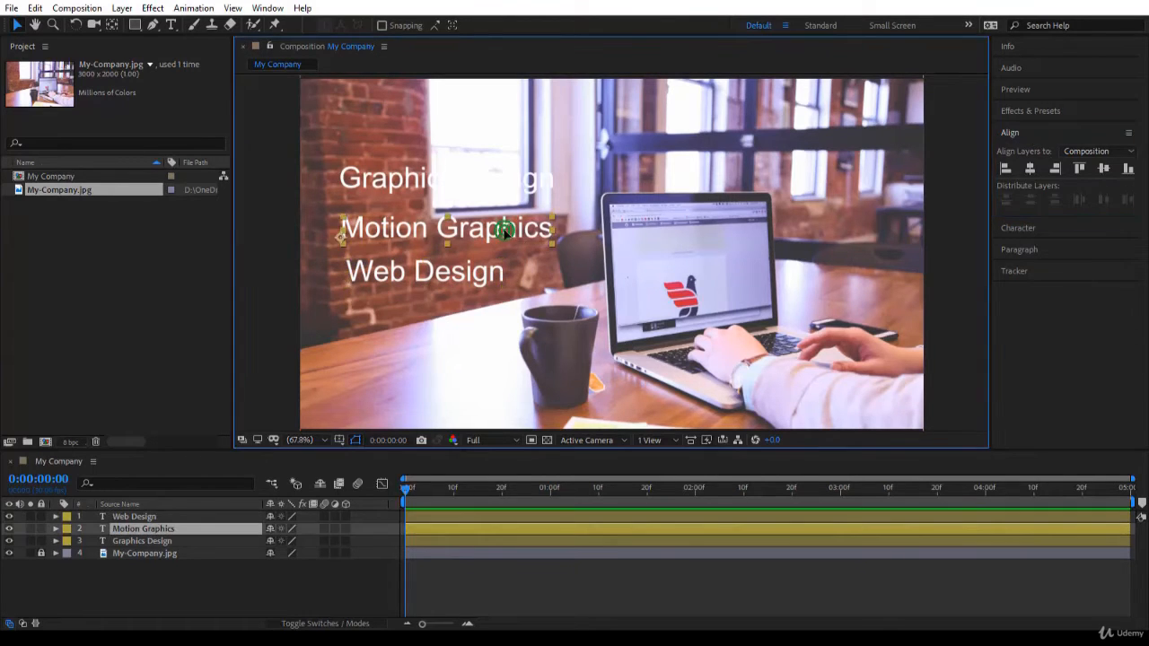
pyautogui.click(281, 317)
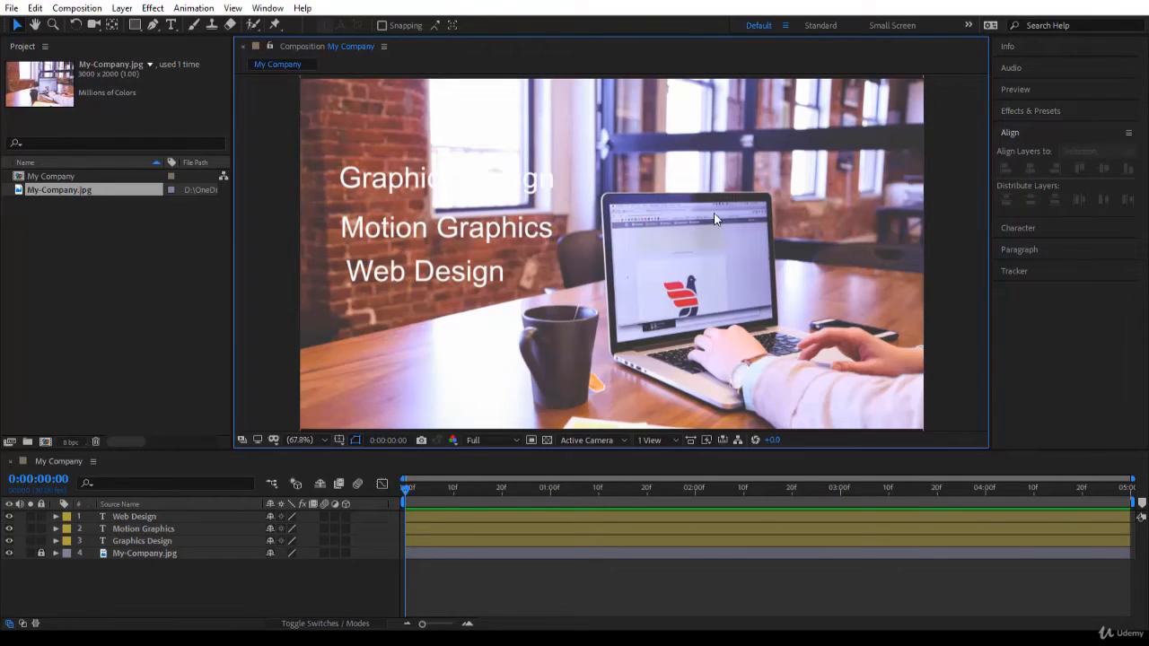
pyautogui.click(404, 186)
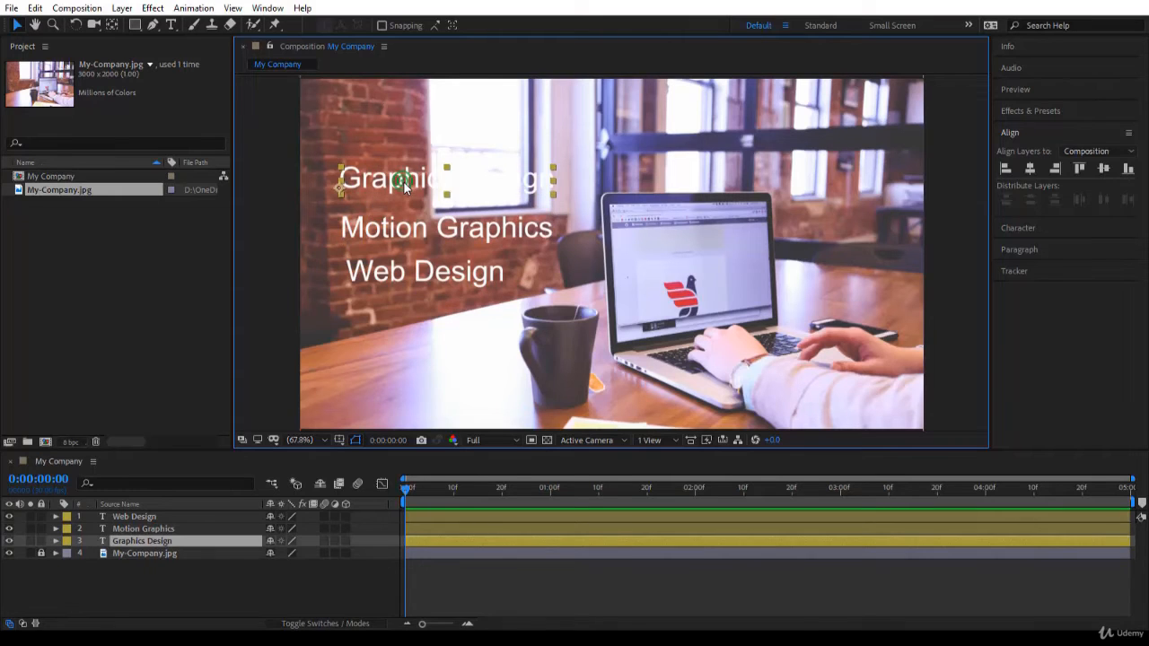
pyautogui.keyDown('shift'); pyautogui.click(395, 229); pyautogui.keyUp('shift')
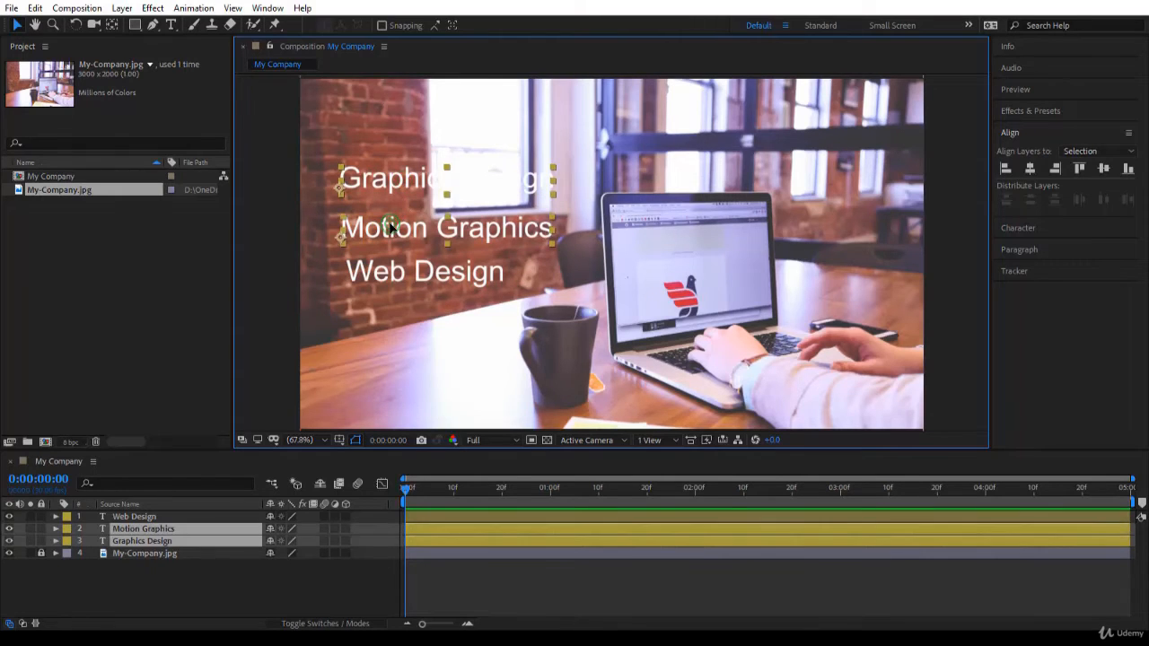
pyautogui.keyDown('shift'); pyautogui.click(390, 284); pyautogui.keyUp('shift')
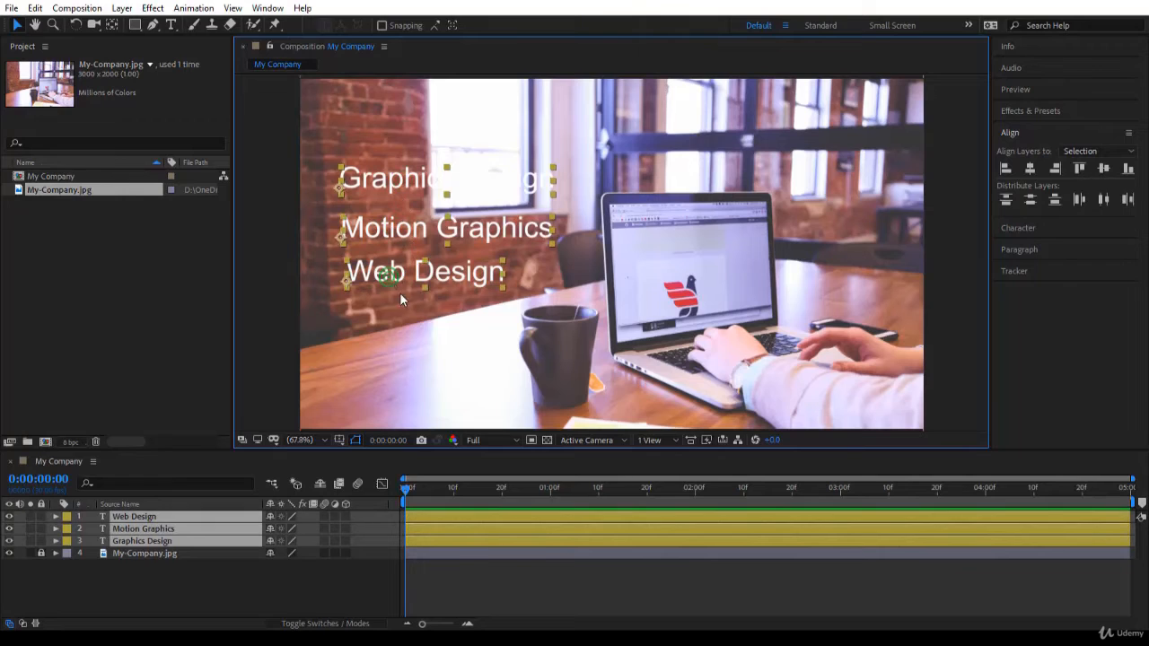
pyautogui.click(265, 595)
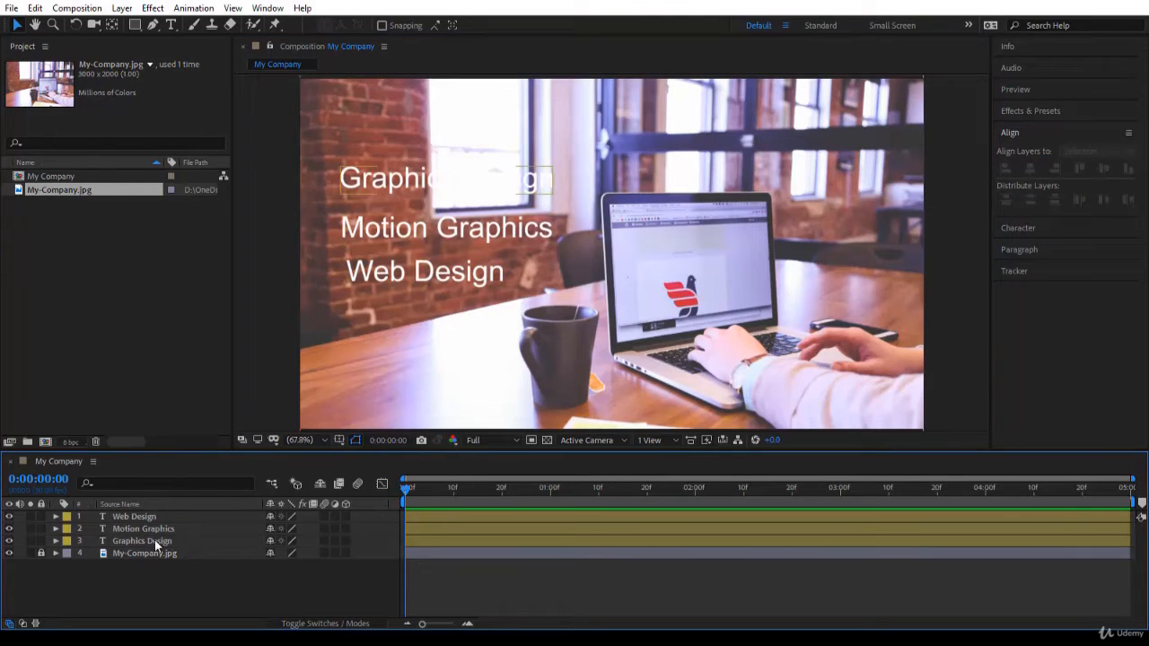
# Step: Select the Graphics Design, Motion Graphics and Web Design layers together in the layer list and clear the selection again
pyautogui.click(154, 540)
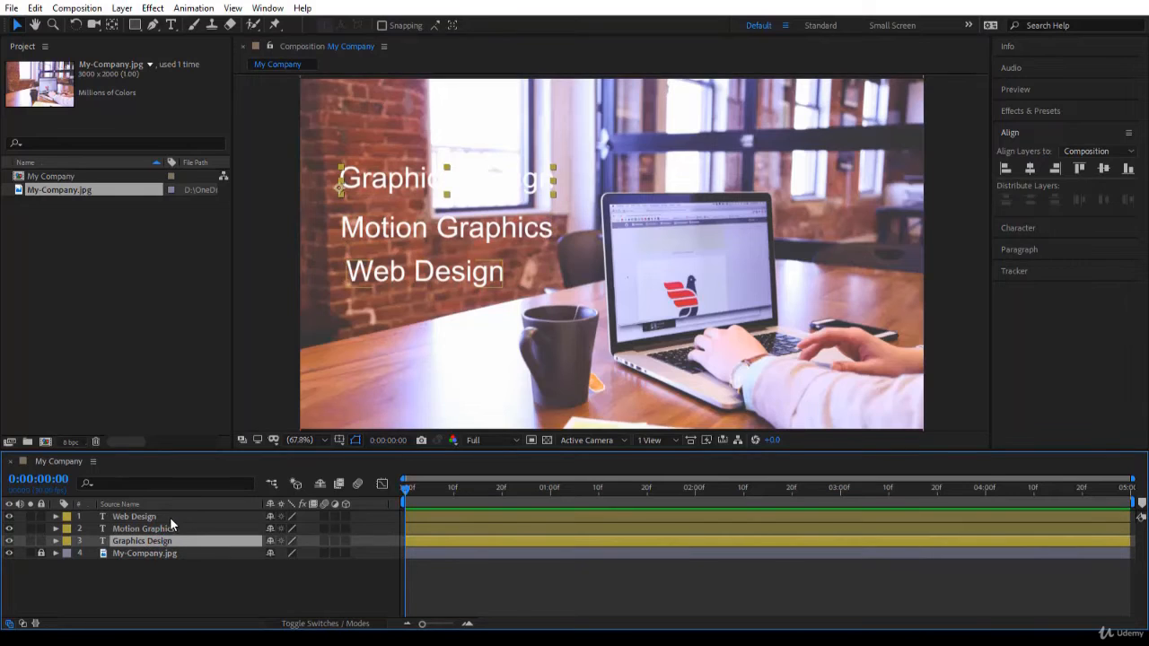
pyautogui.keyDown('shift'); pyautogui.click(161, 518); pyautogui.keyUp('shift')
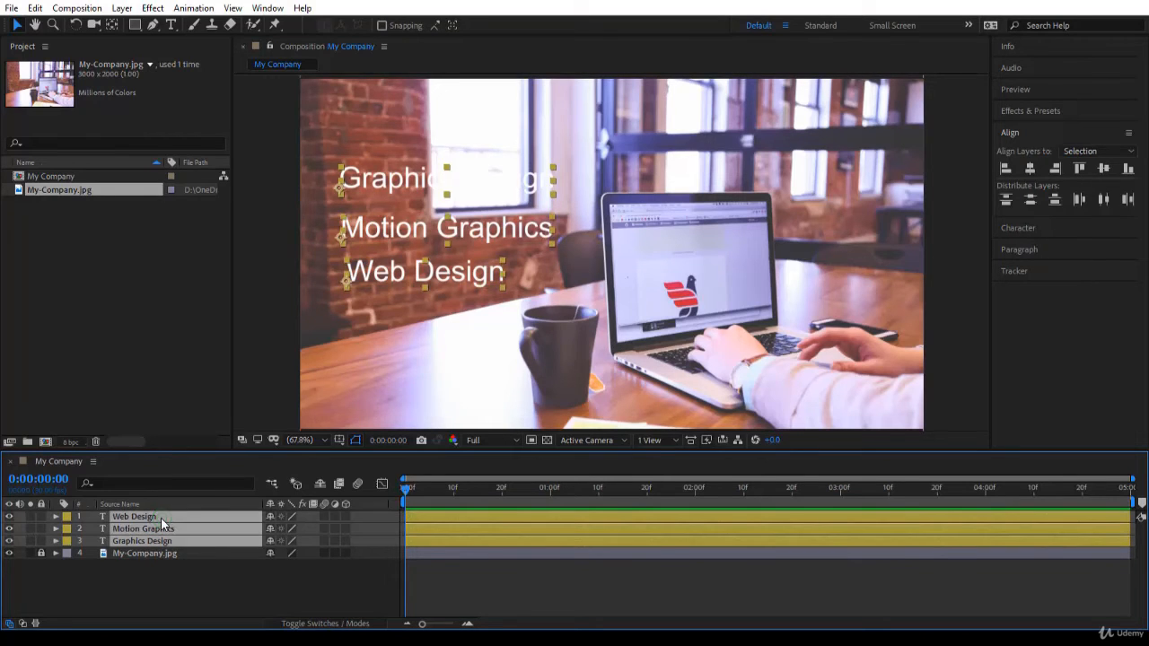
pyautogui.click(171, 571)
pyautogui.click(154, 541)
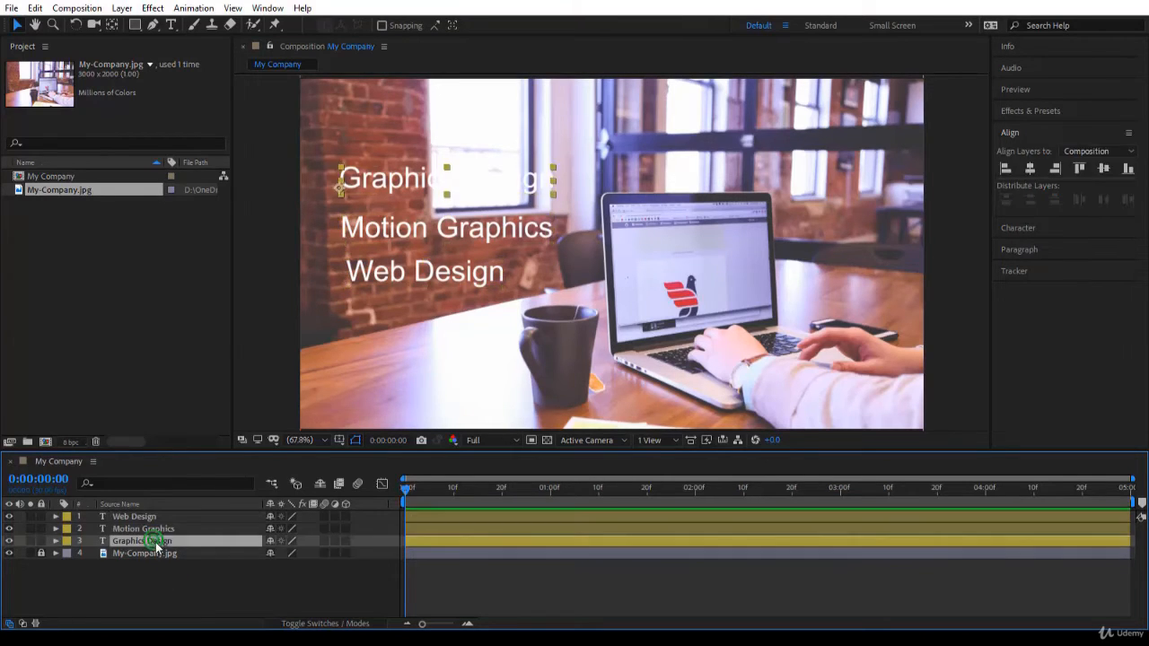
pyautogui.keyDown('shift'); pyautogui.click(155, 529); pyautogui.keyUp('shift')
pyautogui.keyDown('shift'); pyautogui.click(160, 517); pyautogui.keyUp('shift')
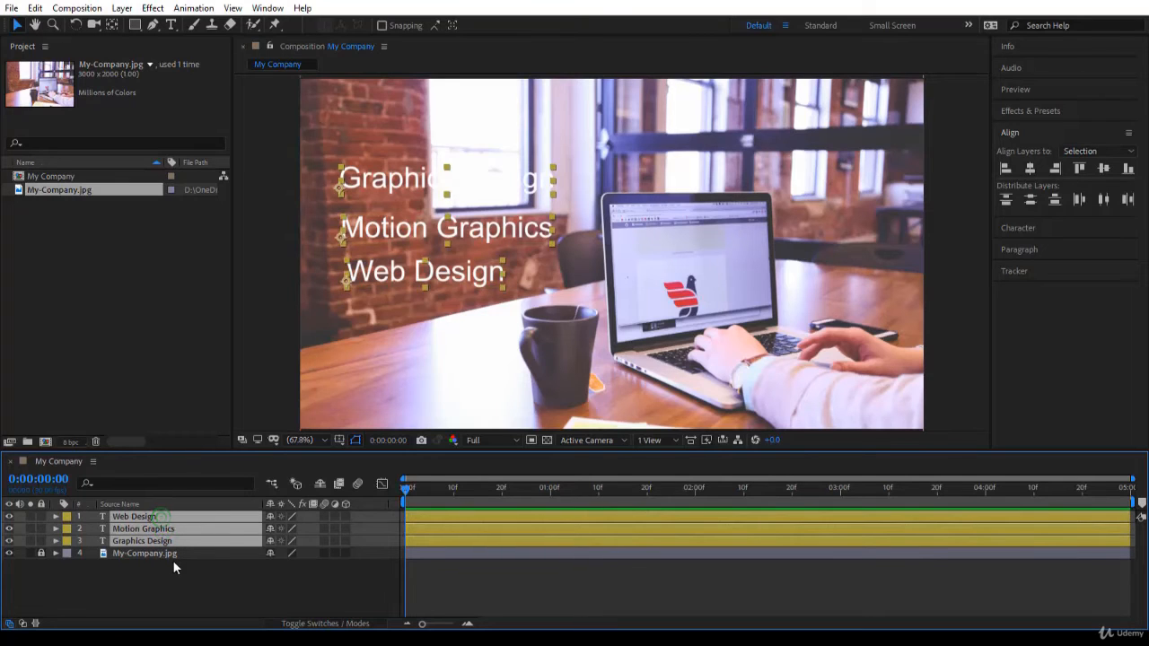
pyautogui.click(213, 571)
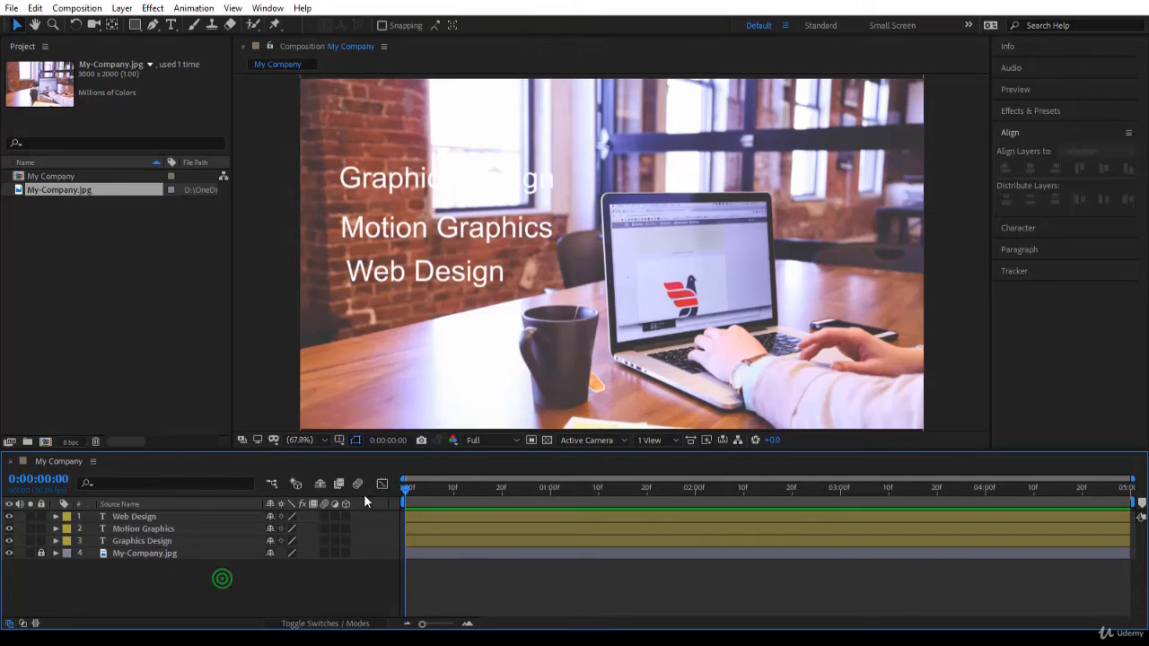
# Step: Select all three text layers, align their left edges relative to the selection and distribute them evenly by vertical centers
pyautogui.click(368, 239)
pyautogui.click(370, 275)
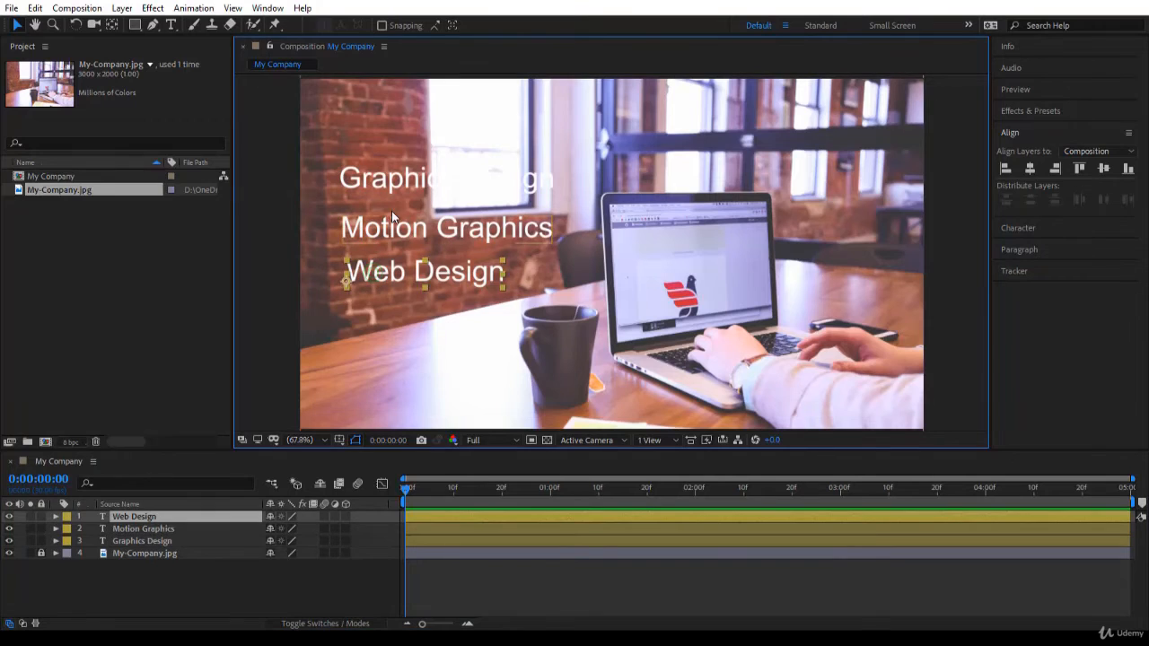
pyautogui.click(379, 189)
pyautogui.click(368, 228)
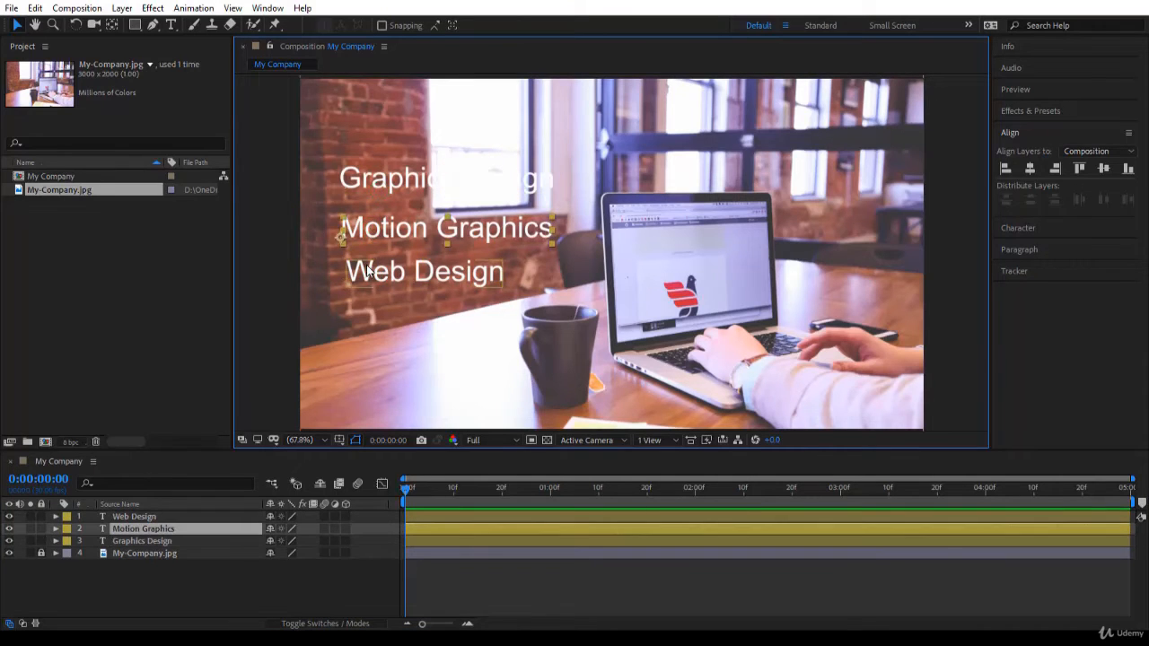
pyautogui.keyDown('shift'); pyautogui.click(363, 271); pyautogui.keyUp('shift')
pyautogui.keyDown('shift'); pyautogui.click(368, 187); pyautogui.keyUp('shift')
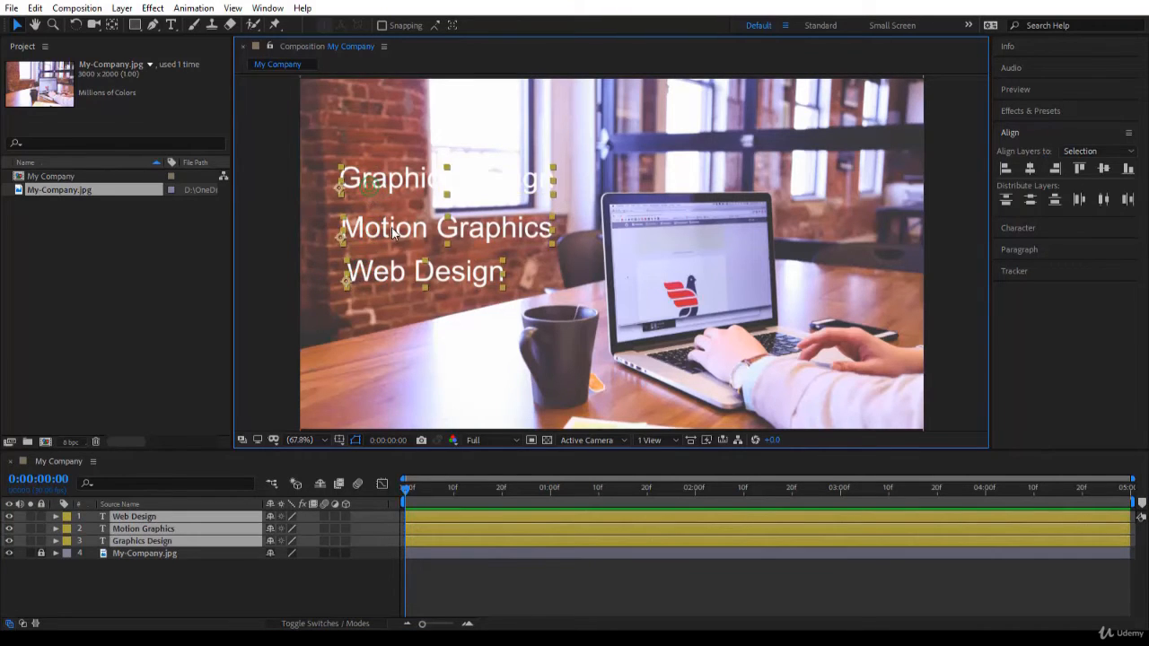
pyautogui.click(1007, 169)
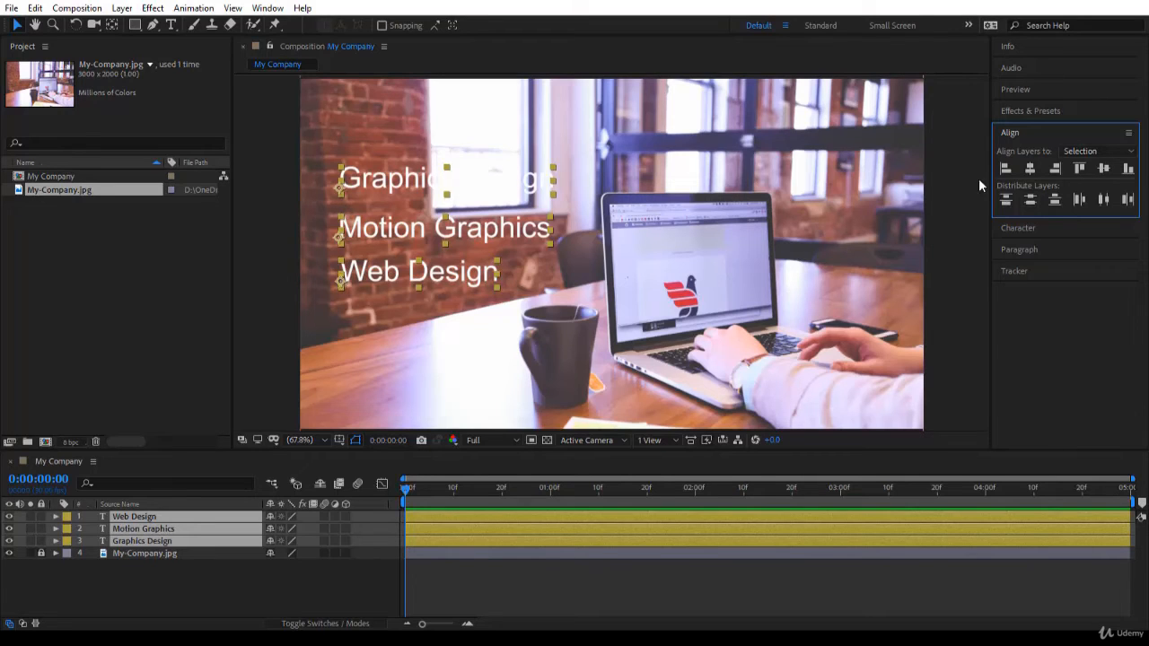
pyautogui.click(1035, 201)
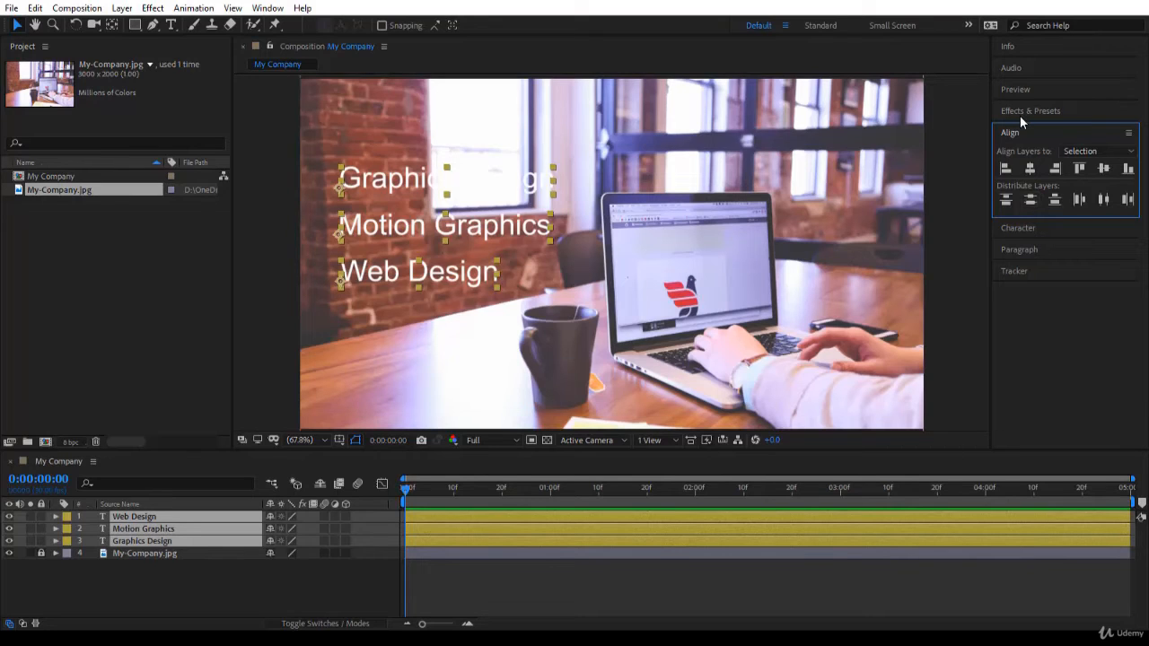
# Step: Set the font size of the three text layers to 50 px and deselect them
pyautogui.click(1022, 230)
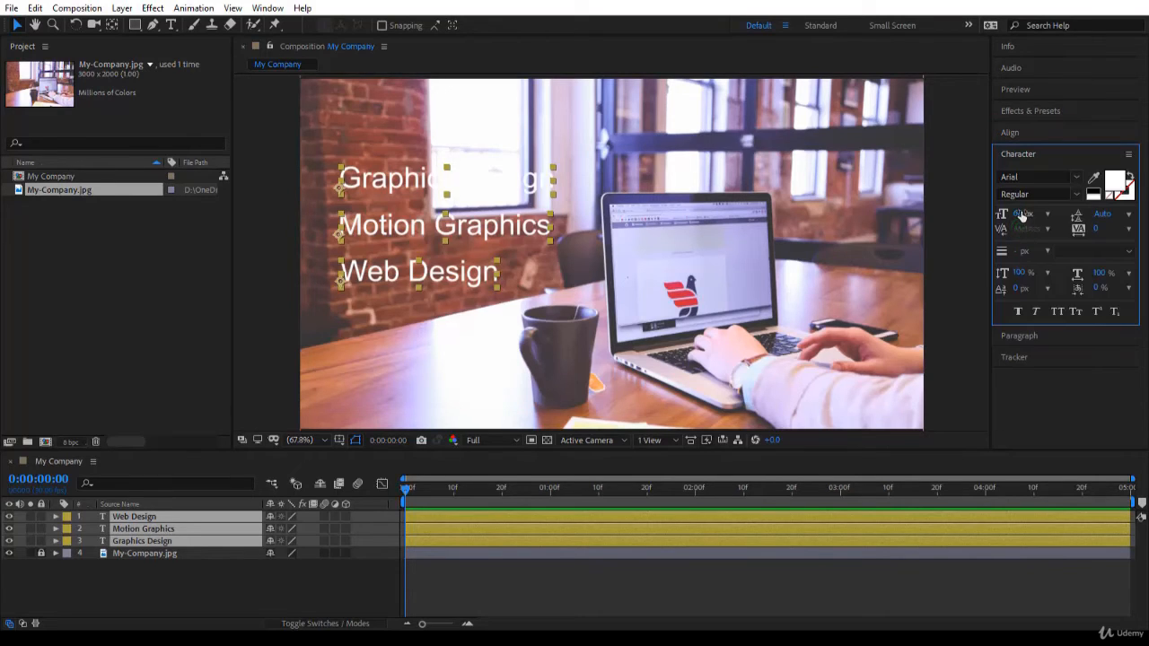
pyautogui.click(1023, 214)
pyautogui.write('50')
pyautogui.press('Return')
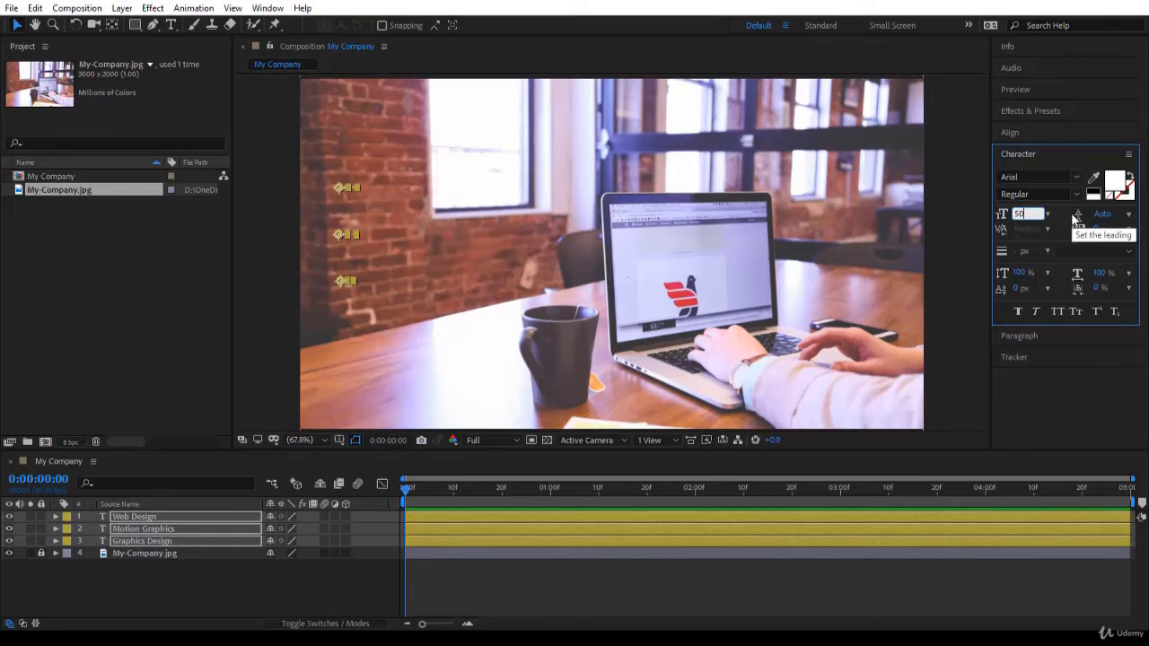
pyautogui.click(635, 579)
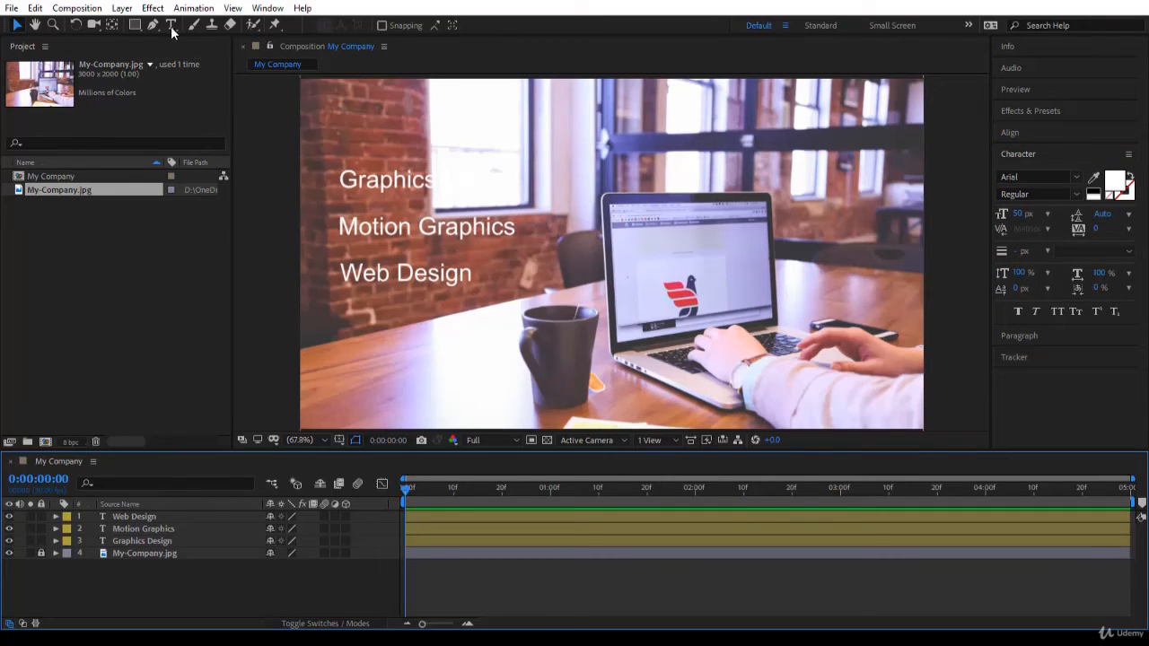
# Step: With no layer selected, draw a solid orange rectangle covering the three text lines as a new shape layer
pyautogui.click(136, 25)
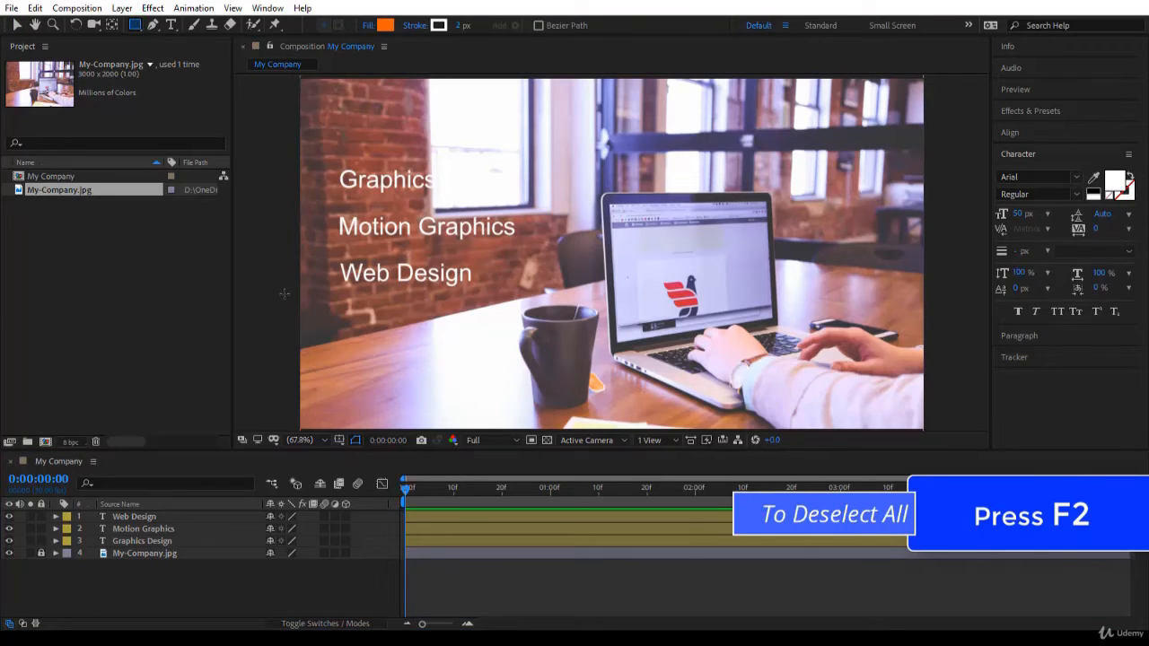
pyautogui.press('F2')
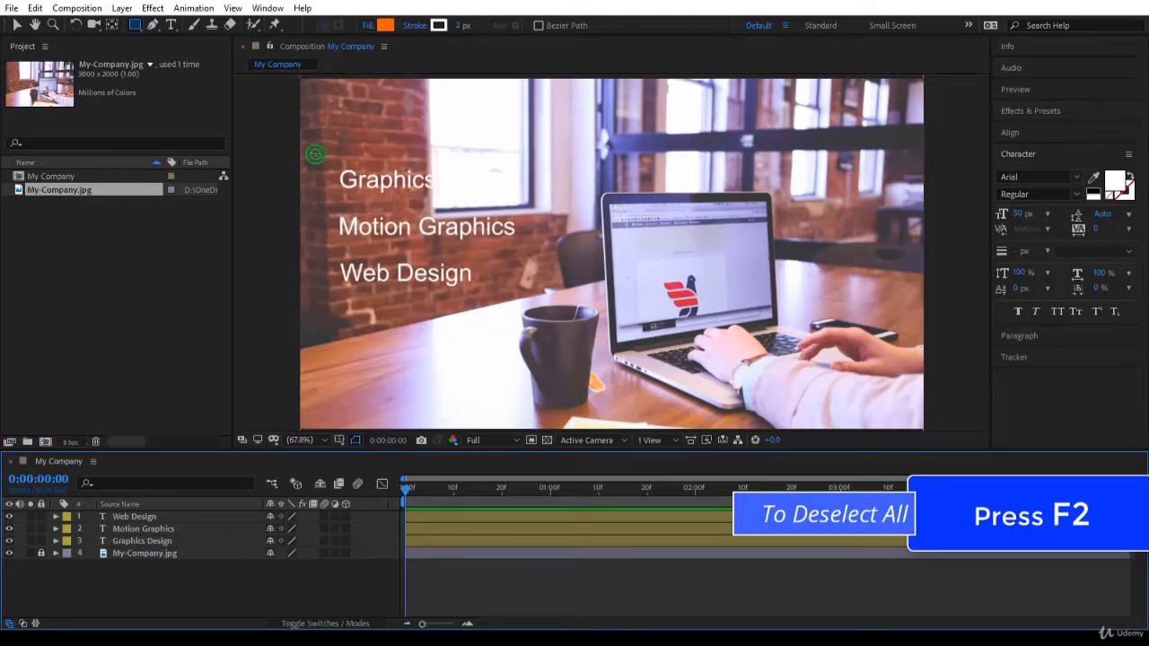
pyautogui.moveTo(314, 155)
pyautogui.mouseDown()
pyautogui.moveTo(405, 288)
pyautogui.moveTo(566, 316)
pyautogui.mouseUp()
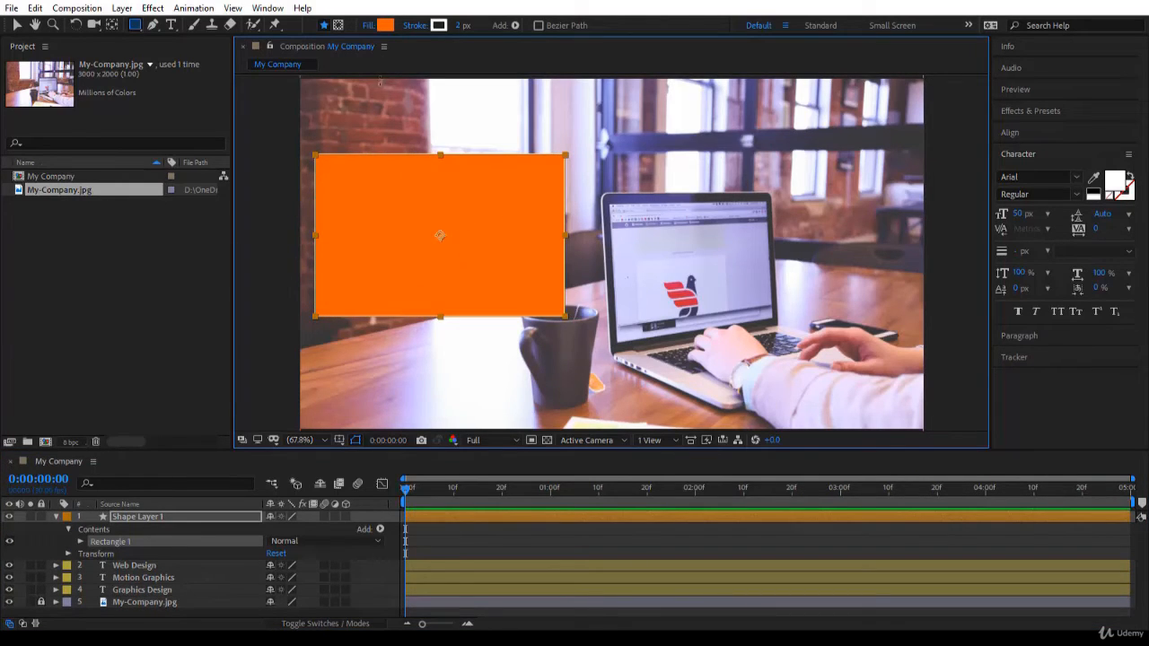
pyautogui.click(368, 26)
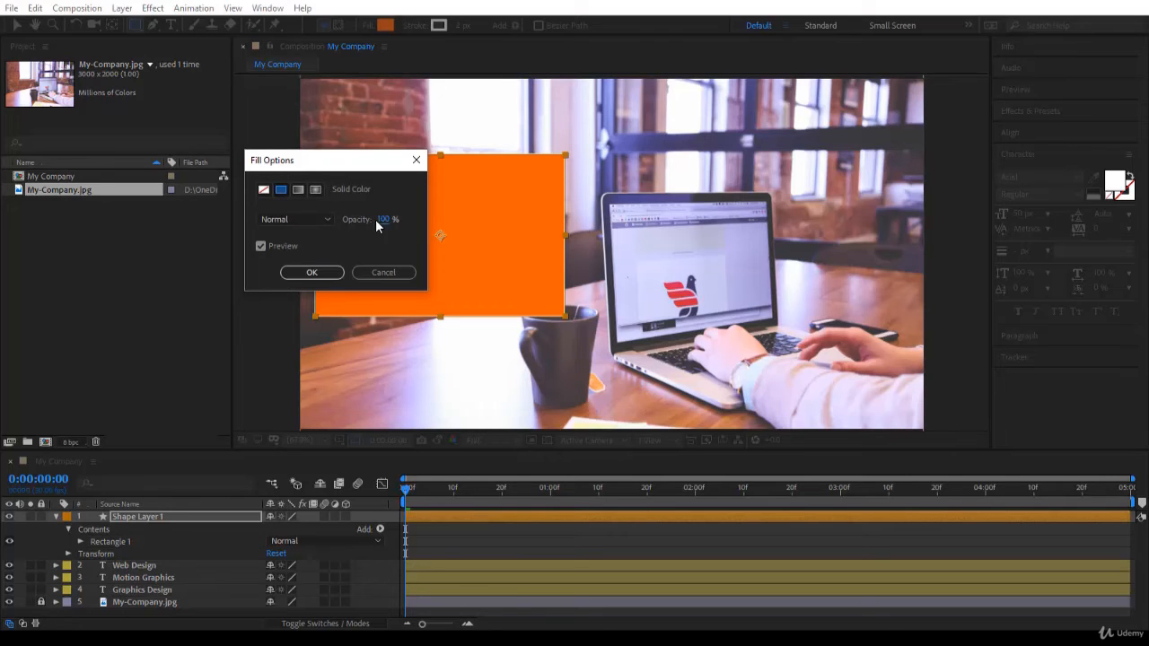
pyautogui.click(324, 272)
# Step: Collapse the rectangle's shape layer and move it below the text layers, directly above My-Company.jpg
pyautogui.click(128, 515)
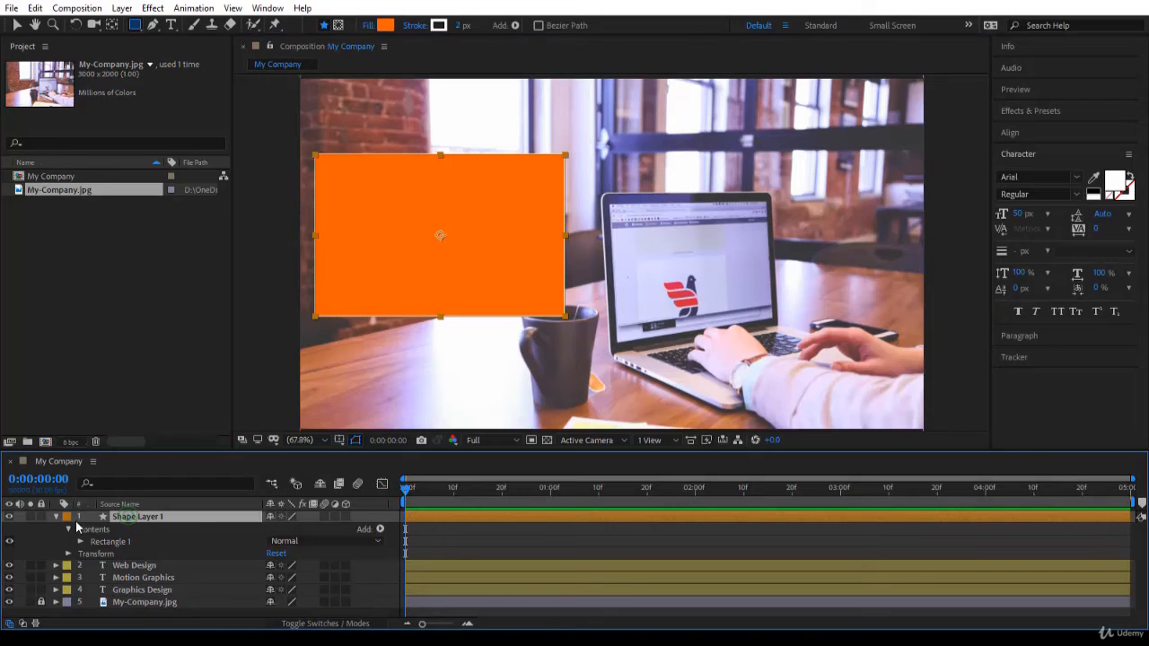
pyautogui.click(56, 518)
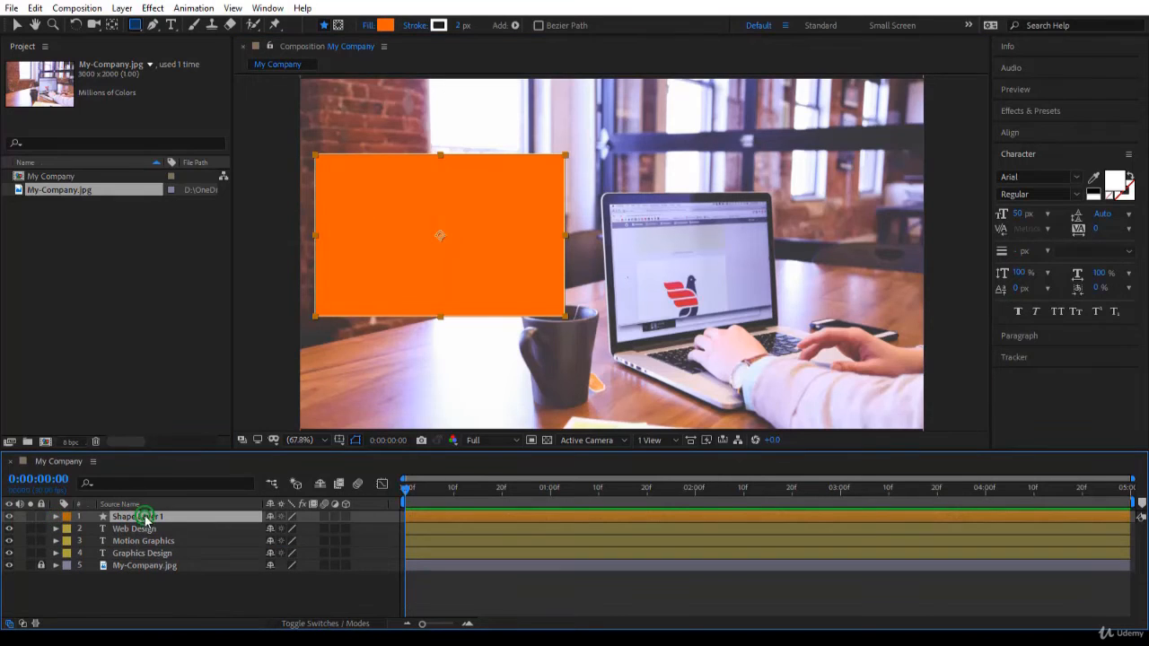
pyautogui.moveTo(144, 518); pyautogui.dragTo(150, 569)
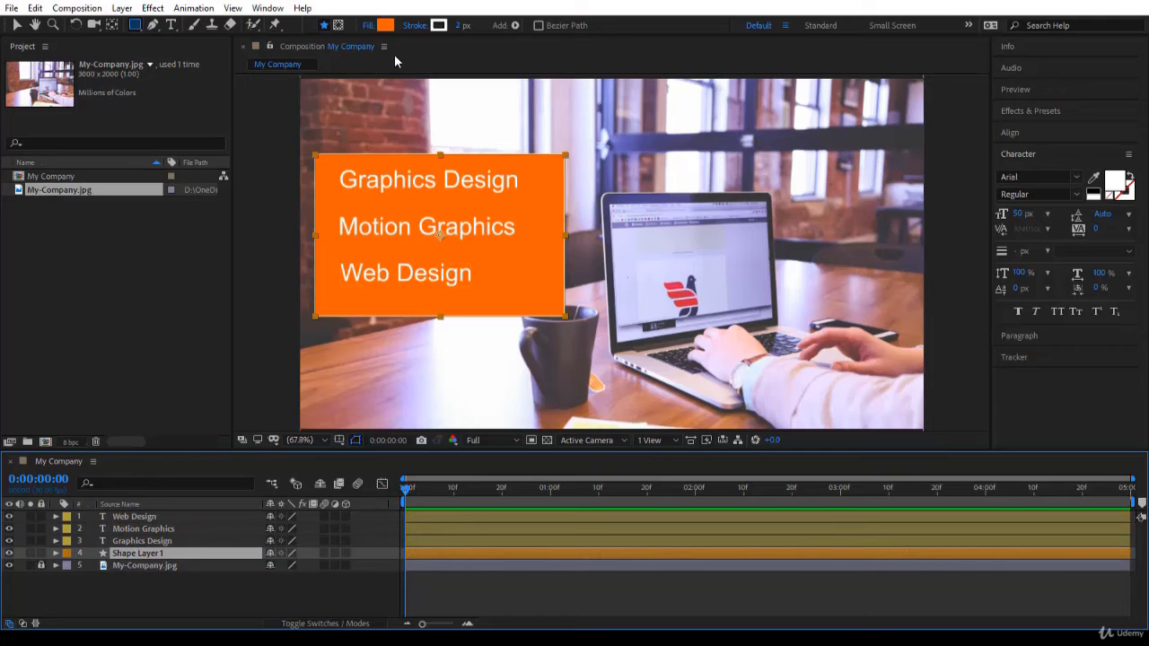
# Step: Change the rectangle's fill to dark purple-blue 413C5C by sampling the dark window beam in the photo
pyautogui.click(385, 25)
pyautogui.moveTo(437, 141); pyautogui.dragTo(901, 325)
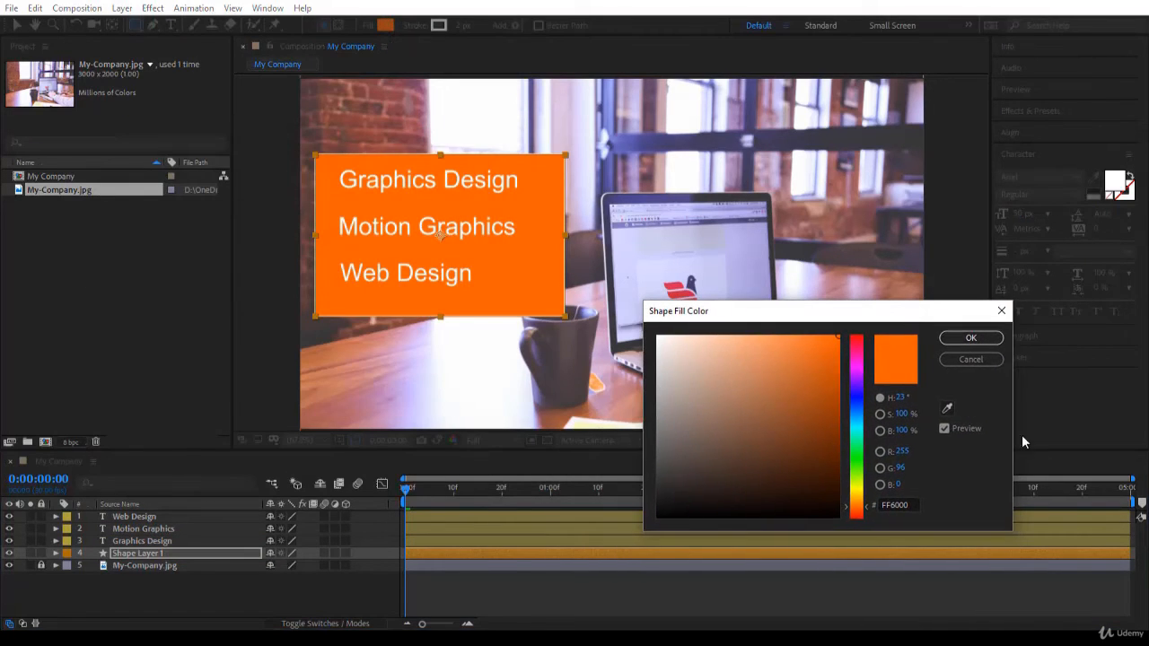
pyautogui.click(947, 410)
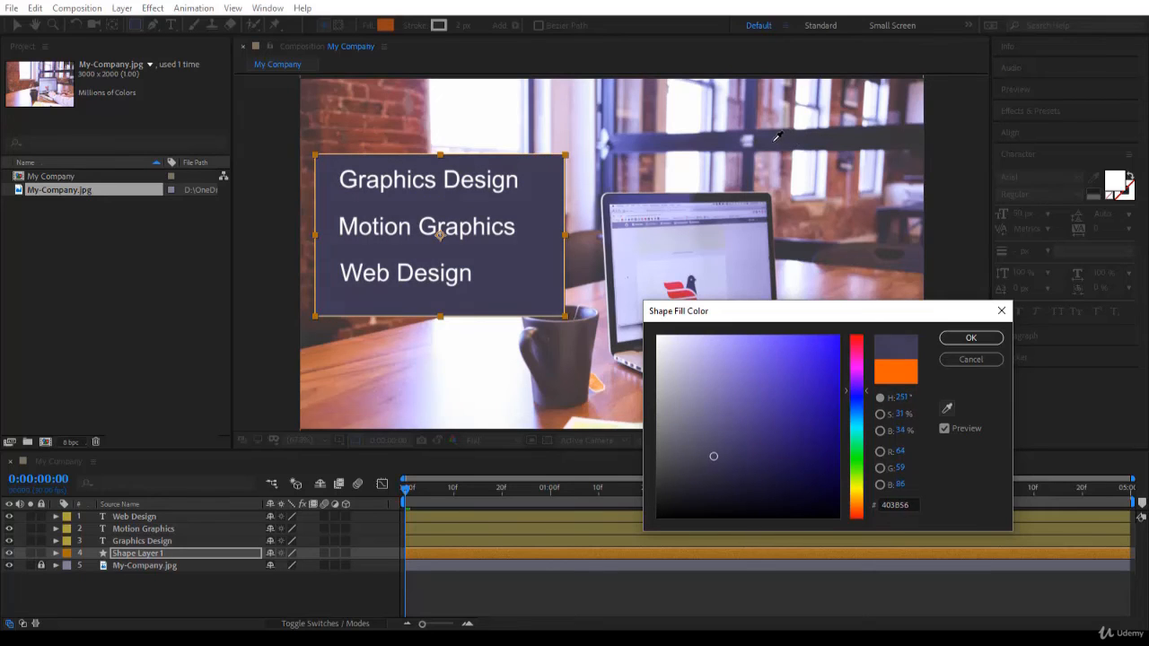
pyautogui.click(776, 132)
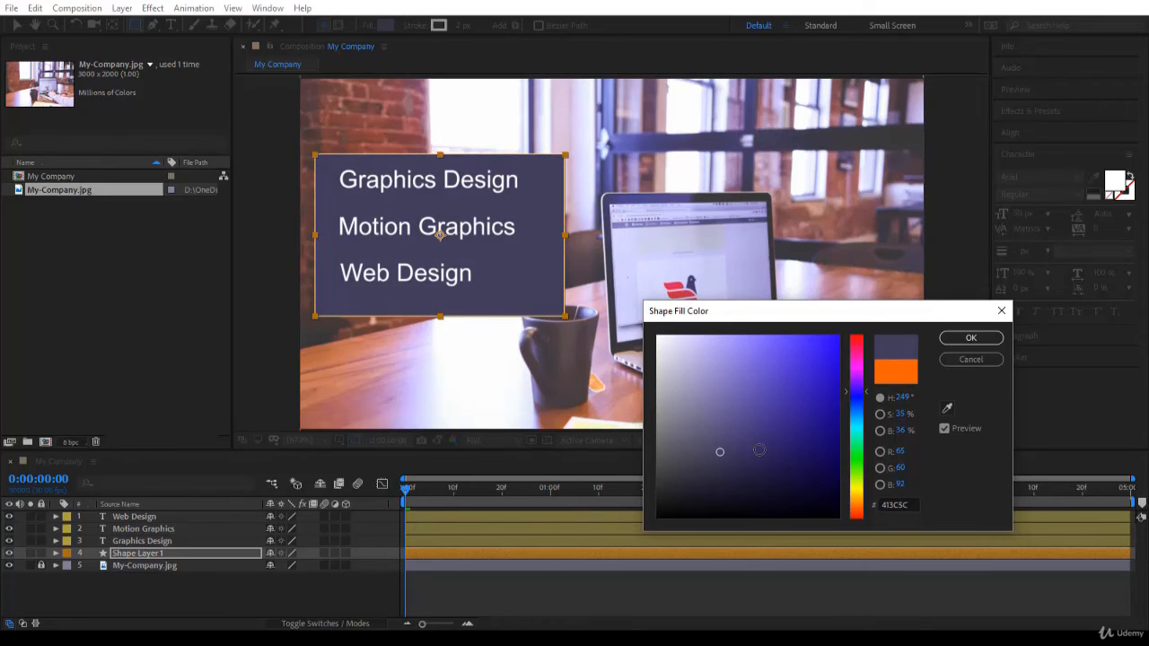
pyautogui.click(971, 338)
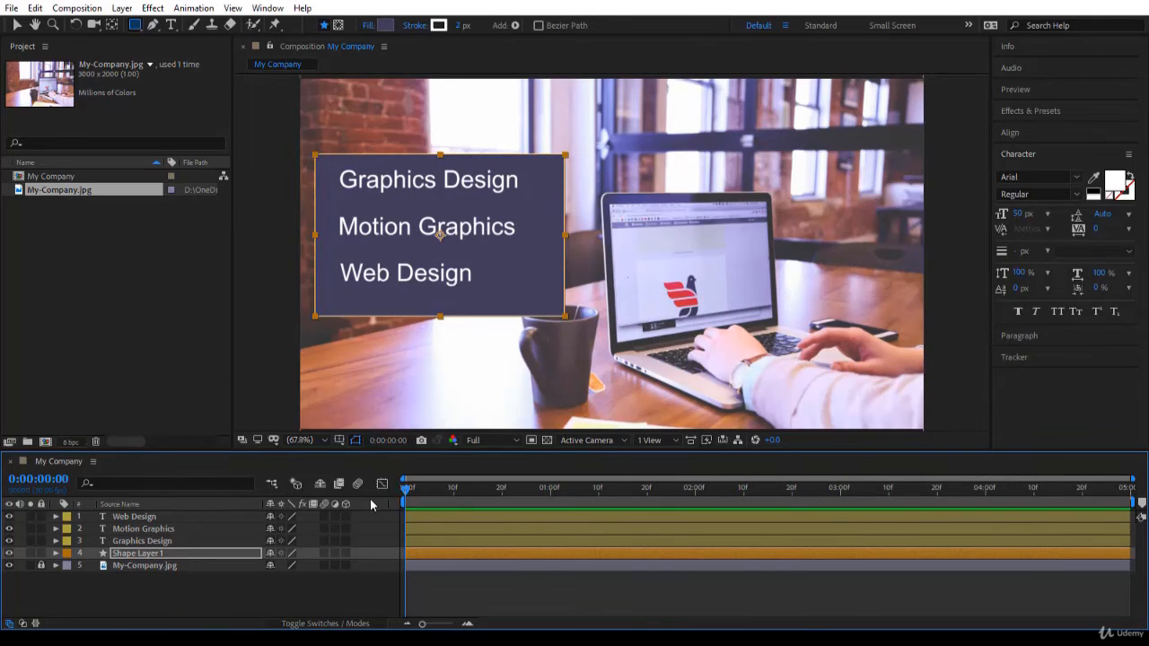
# Step: Move the rectangle slightly upward with the Selection tool so the three text lines sit vertically centered inside it
pyautogui.press('v')
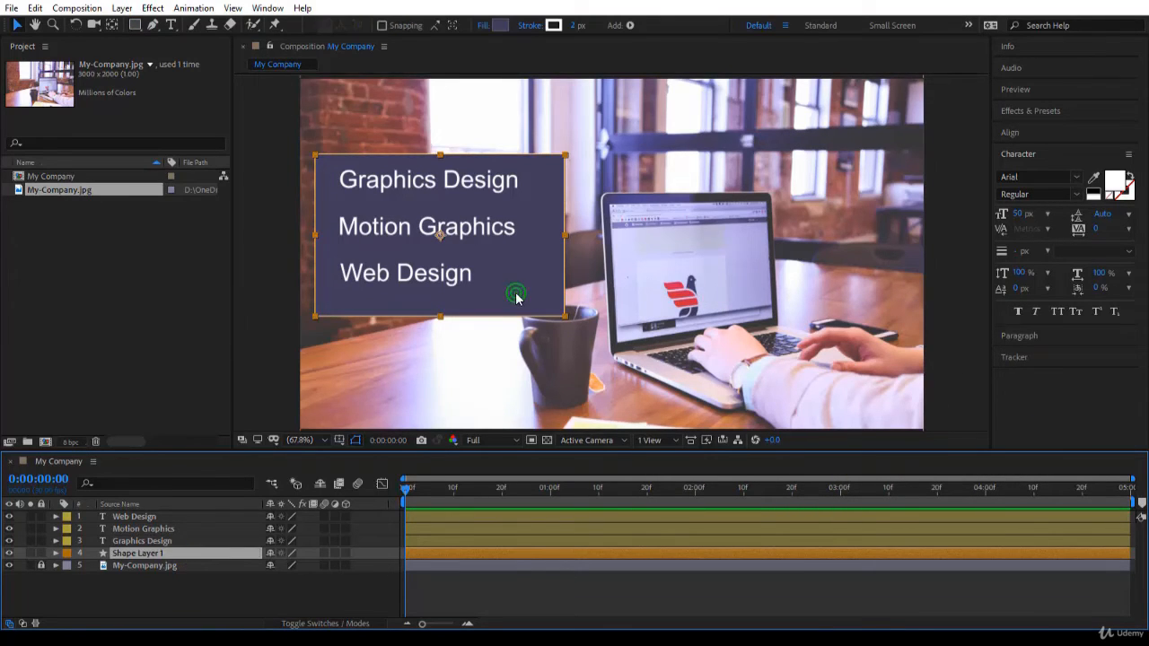
pyautogui.moveTo(513, 297); pyautogui.dragTo(517, 288)
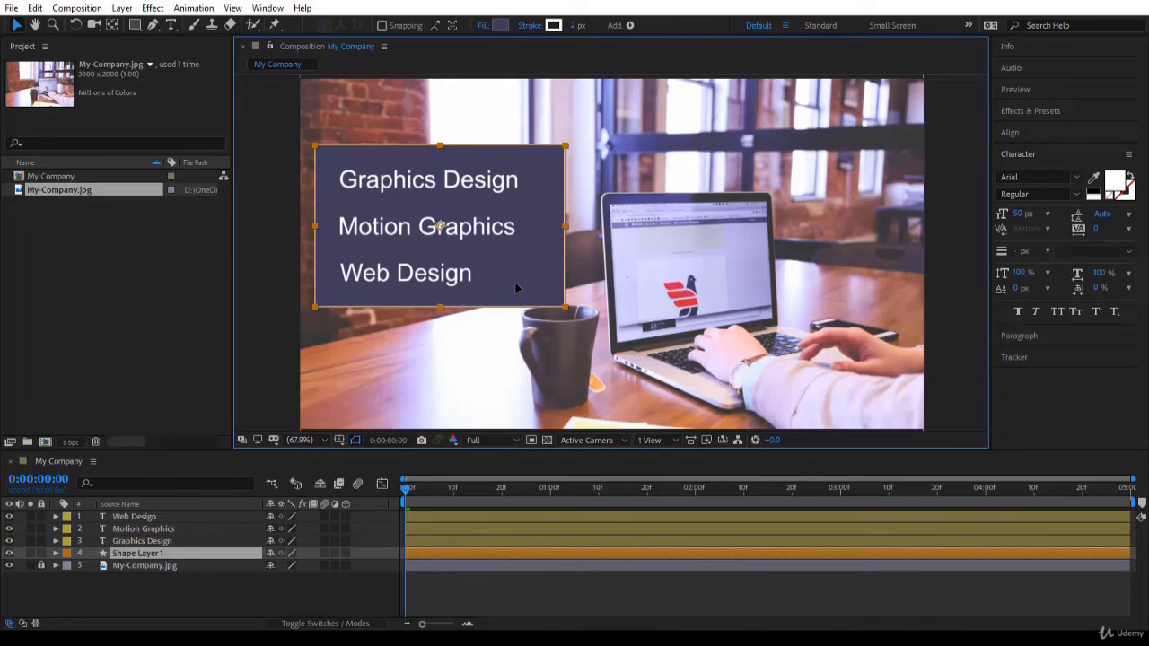
pyautogui.press('Return')
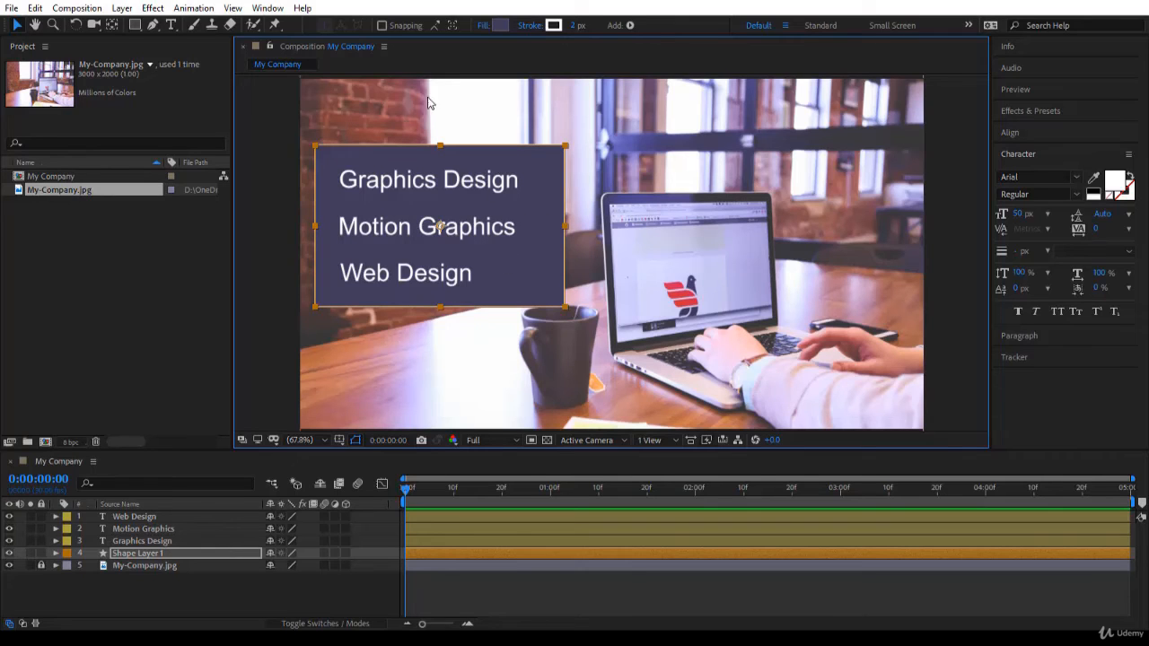
# Step: Lower the rectangle's solid fill opacity in its fill options so the photo shows partly through behind the text
pyautogui.click(482, 27)
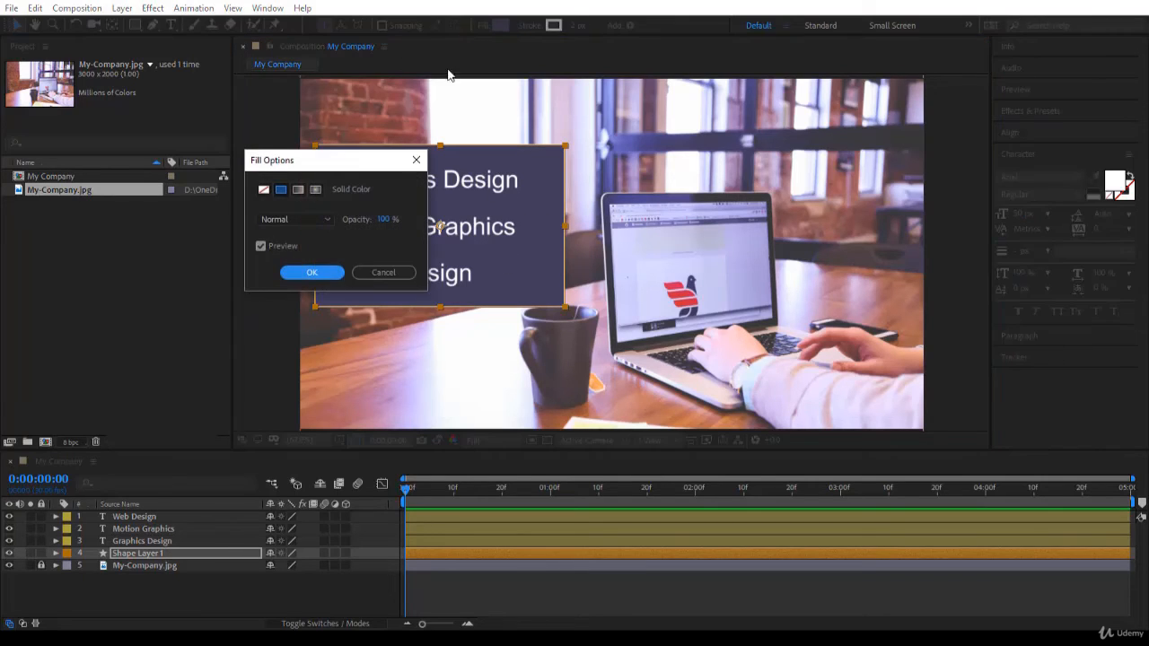
pyautogui.moveTo(349, 159); pyautogui.dragTo(735, 159)
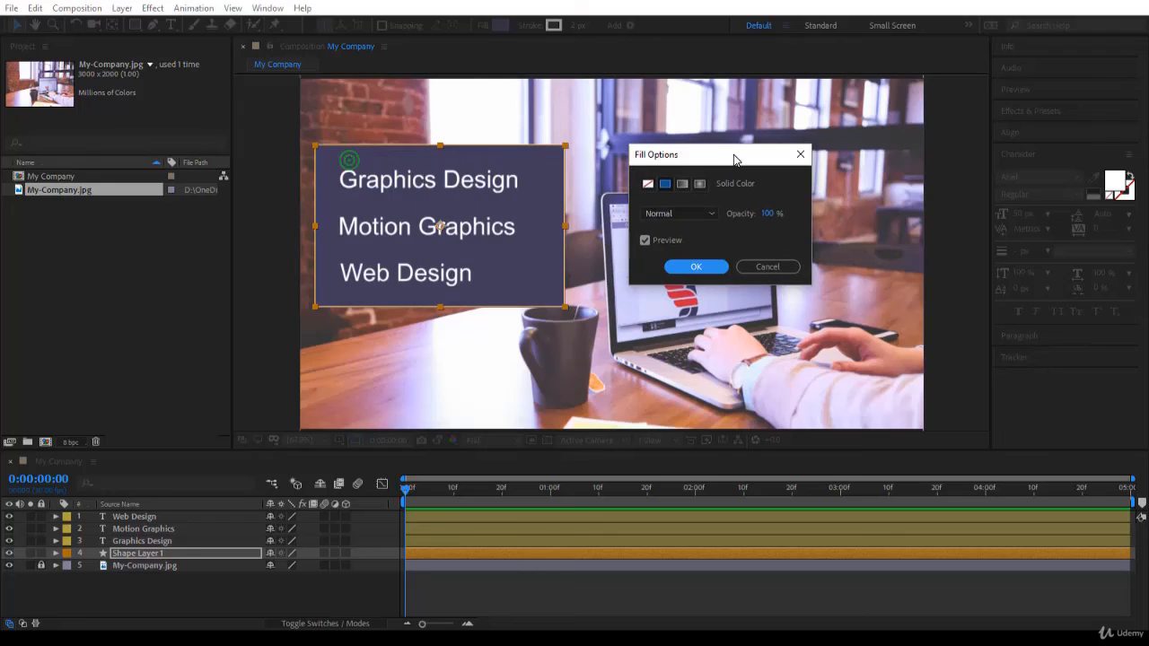
pyautogui.click(769, 214)
pyautogui.moveTo(769, 214); pyautogui.dragTo(758, 214)
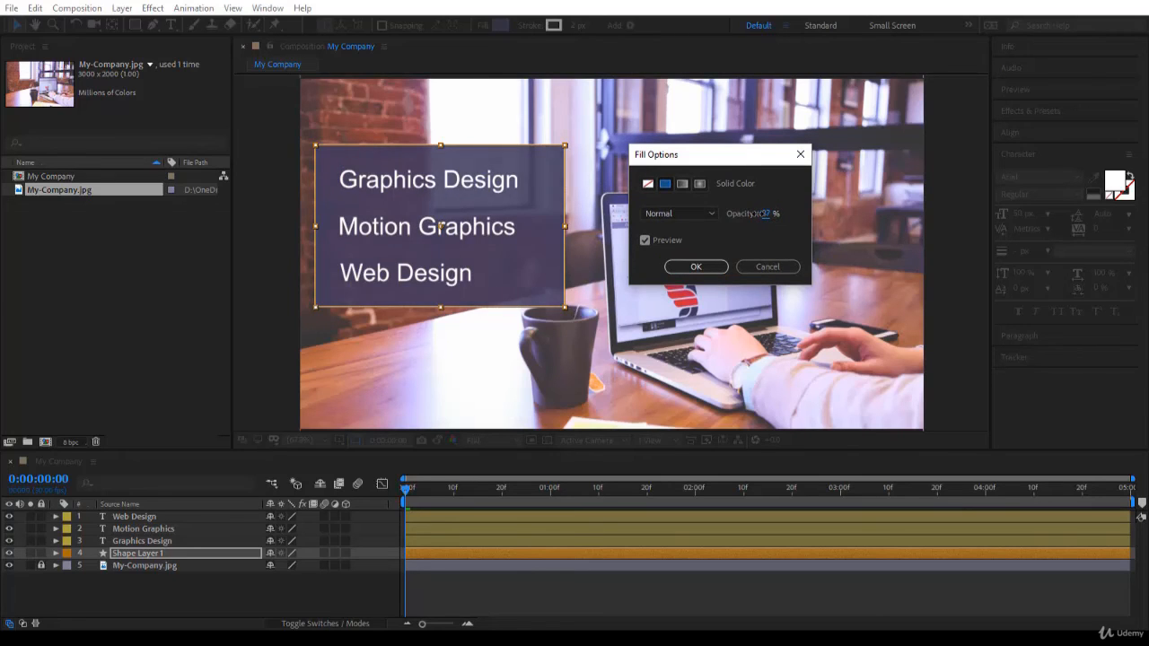
pyautogui.click(697, 267)
pyautogui.click(417, 228)
pyautogui.click(426, 190)
pyautogui.click(406, 230)
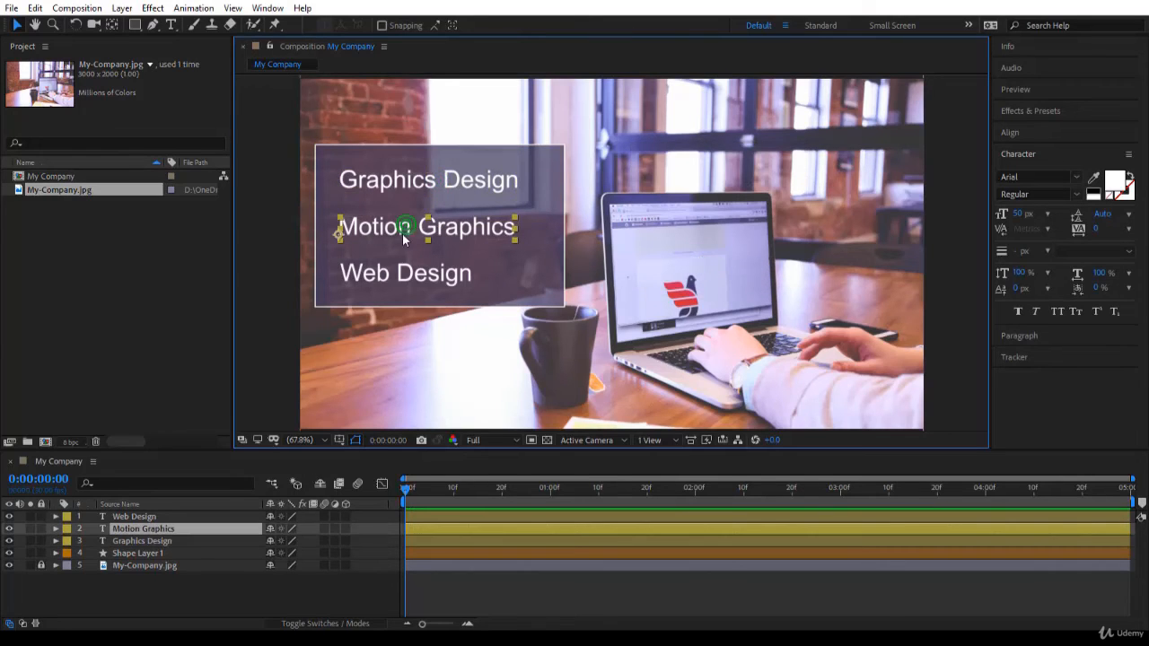
pyautogui.click(385, 287)
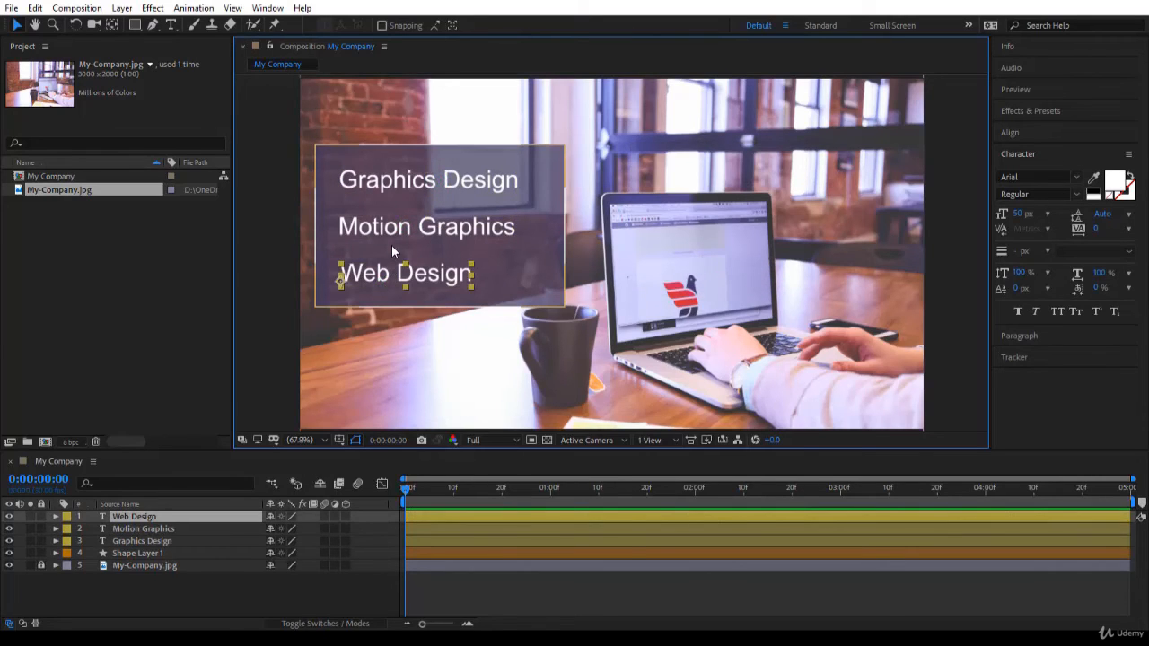
# Step: Add a Drop Shadow layer style to the Graphics Design text layer
pyautogui.click(374, 181)
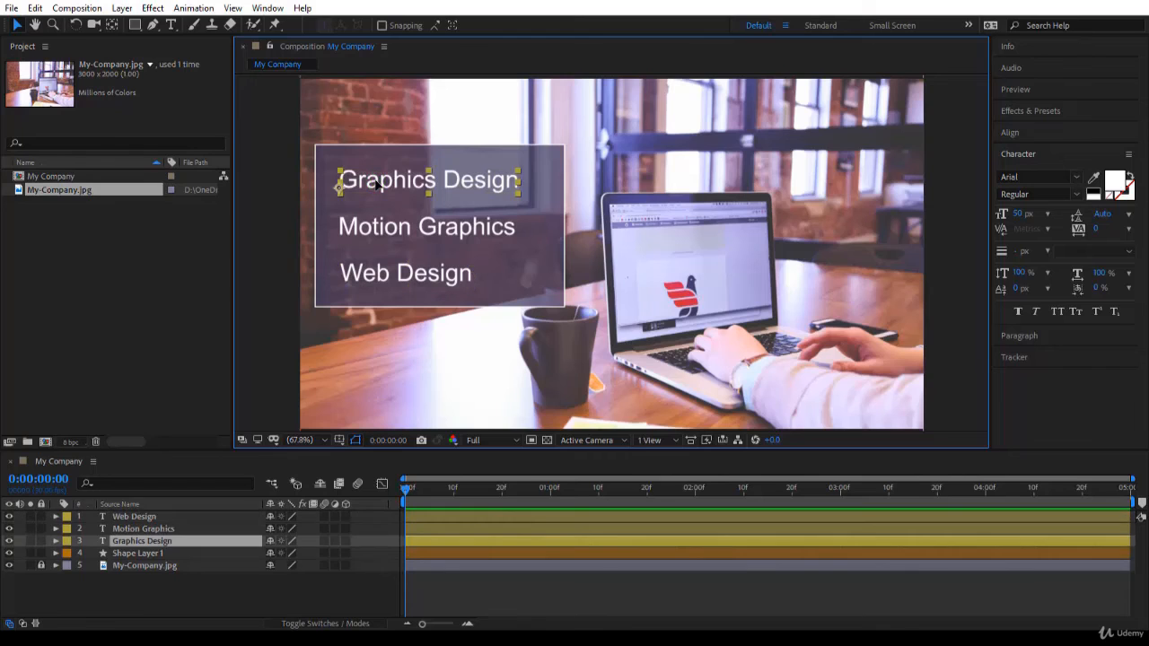
pyautogui.rightClick(203, 536)
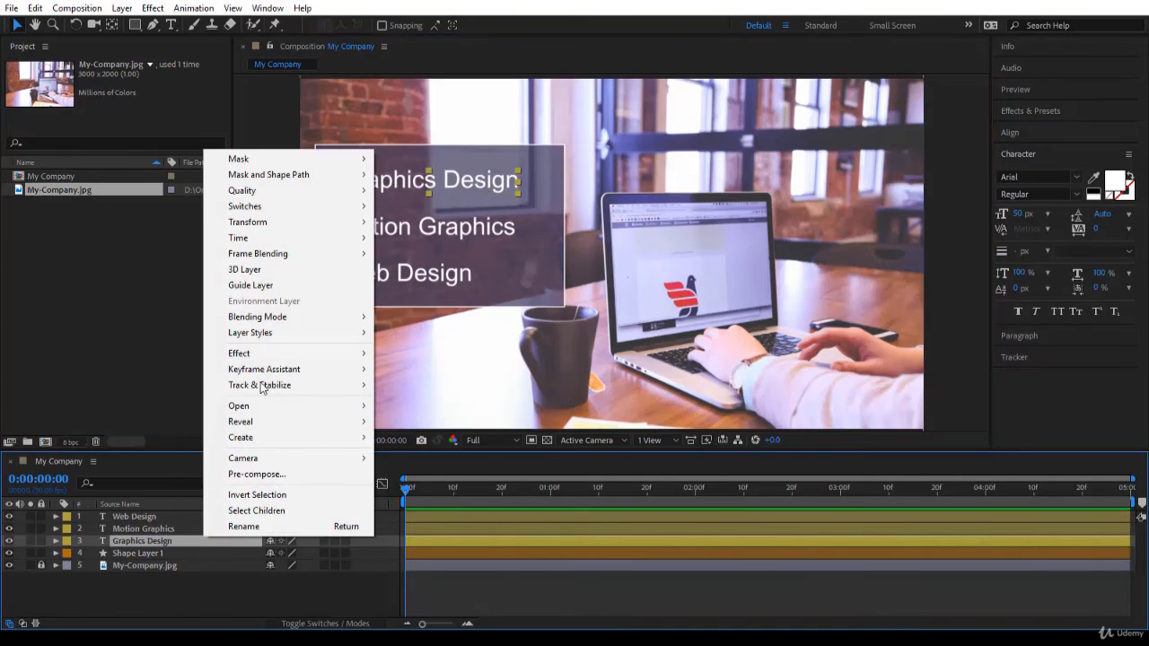
pyautogui.moveTo(279, 339)
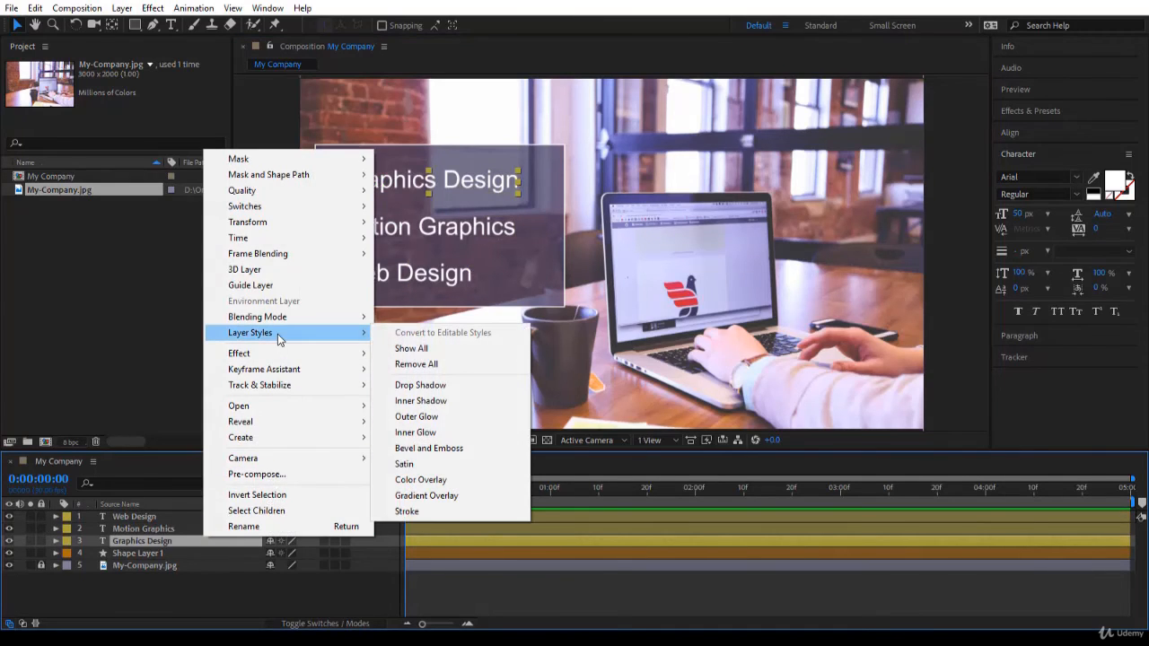
pyautogui.click(428, 395)
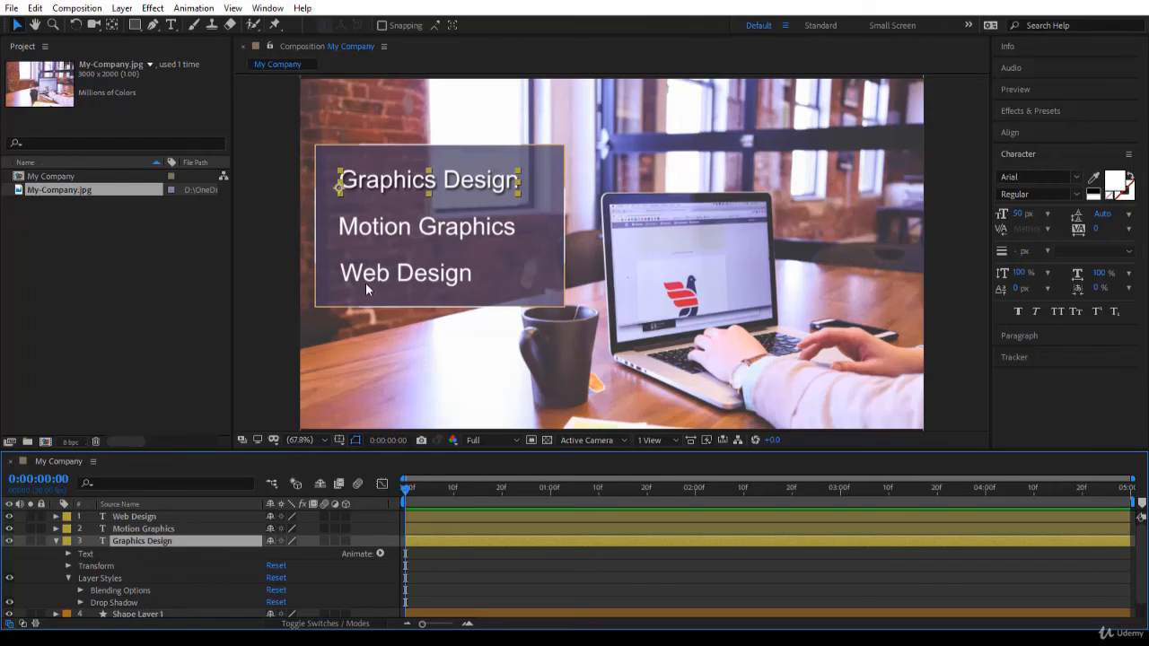
# Step: Apply the Drop Shadow layer style to the Motion Graphics and Web Design text layers together, and deselect them
pyautogui.click(400, 232)
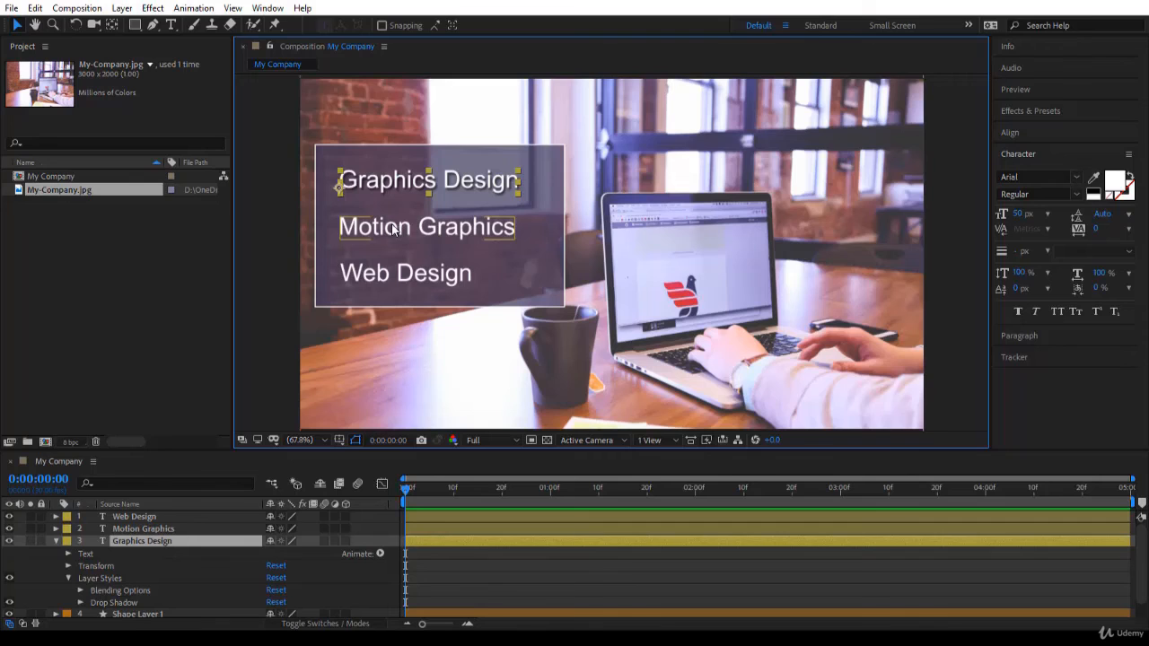
pyautogui.click(394, 230)
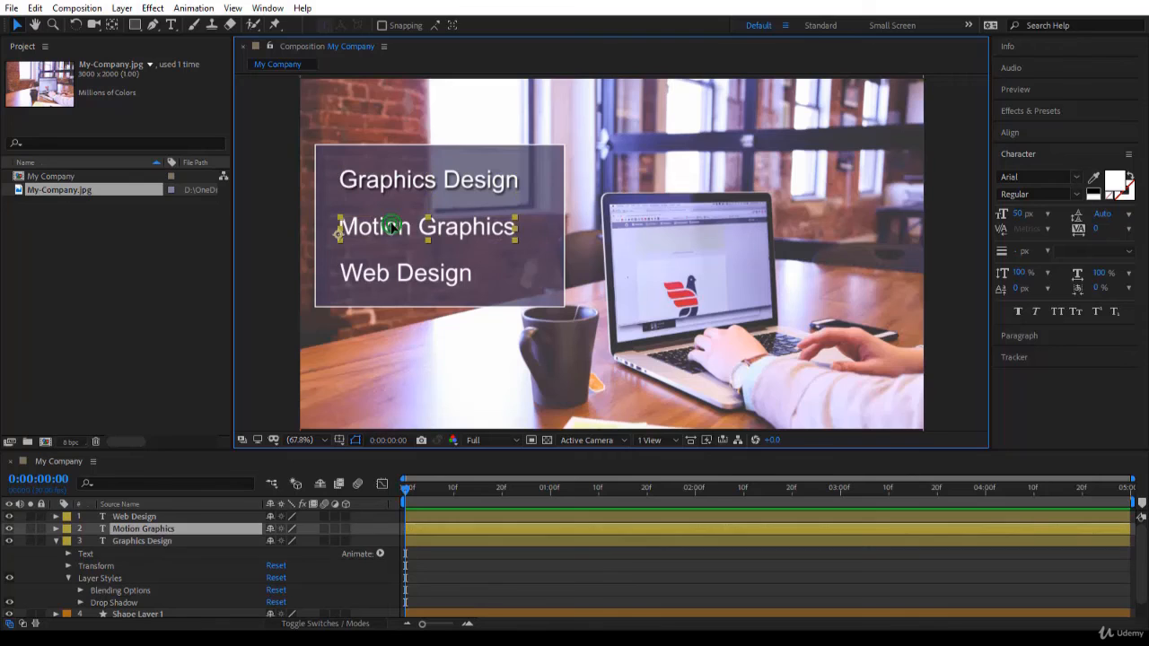
pyautogui.keyDown('shift'); pyautogui.click(377, 274); pyautogui.keyUp('shift')
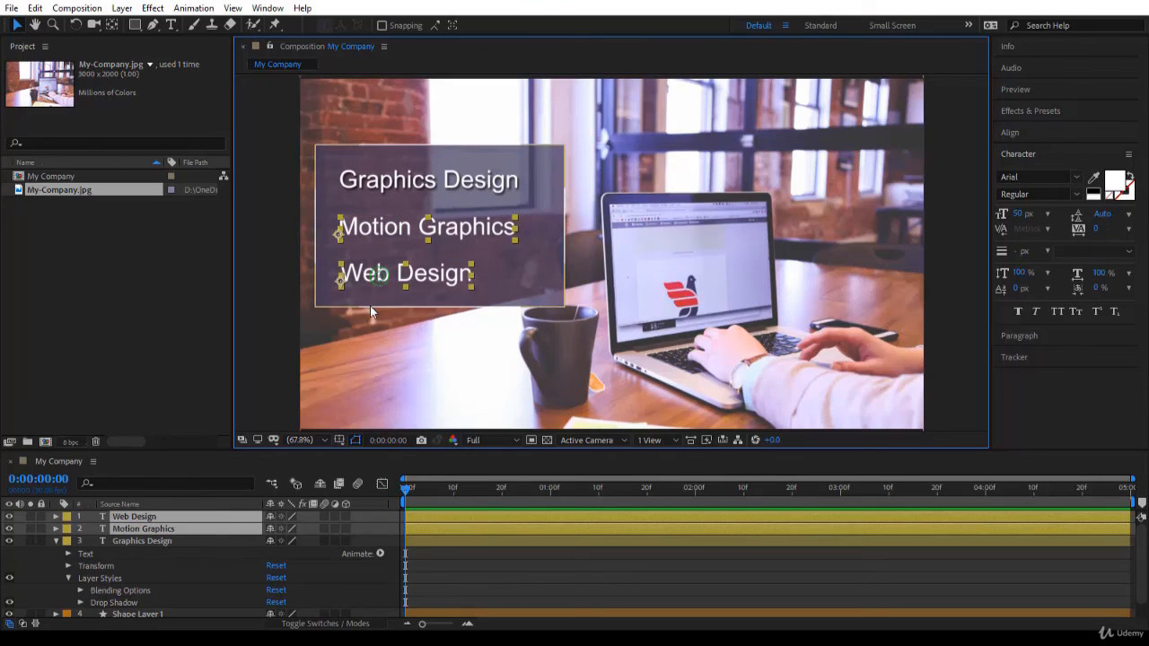
pyautogui.rightClick(194, 517)
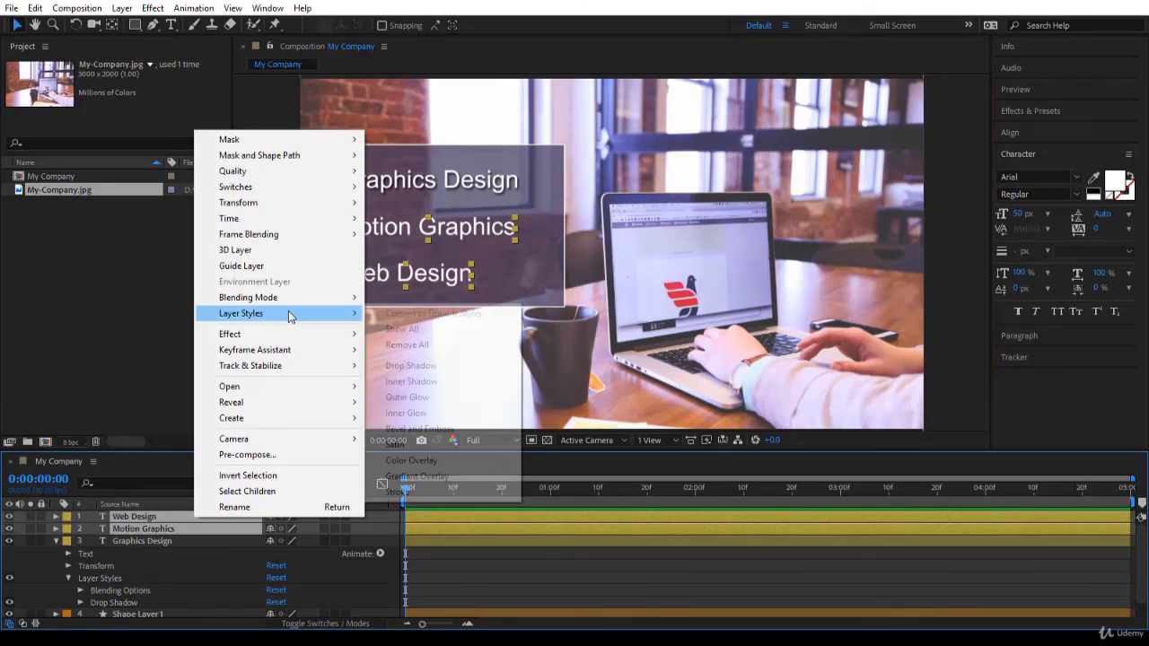
pyautogui.moveTo(291, 313)
pyautogui.click(396, 366)
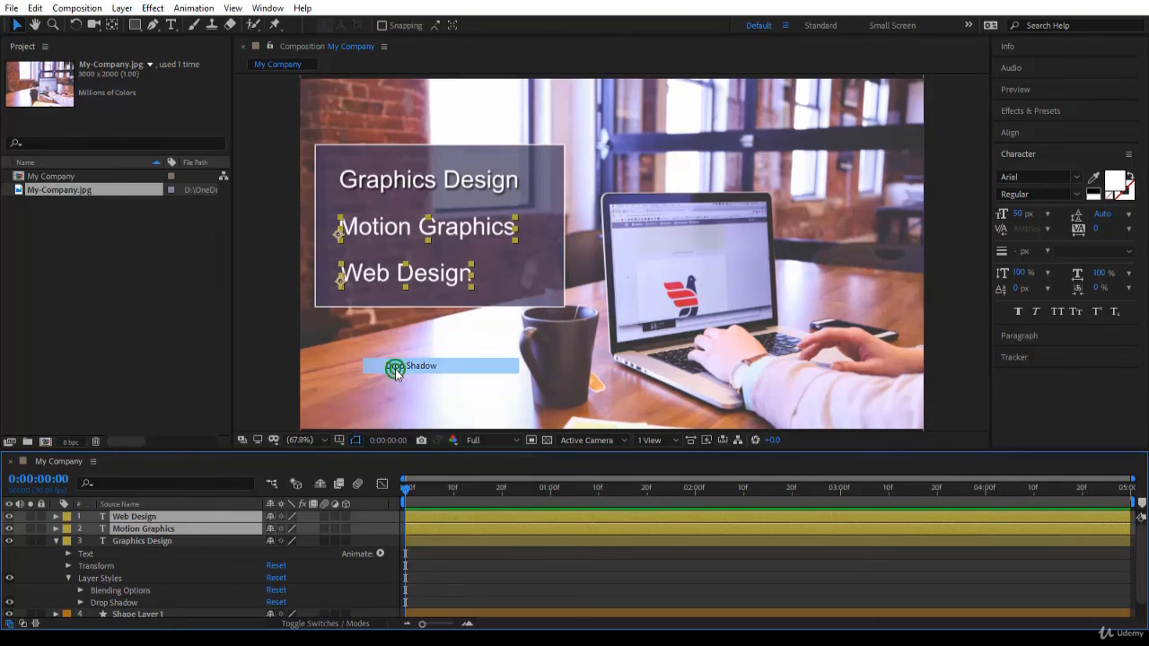
pyautogui.click(574, 552)
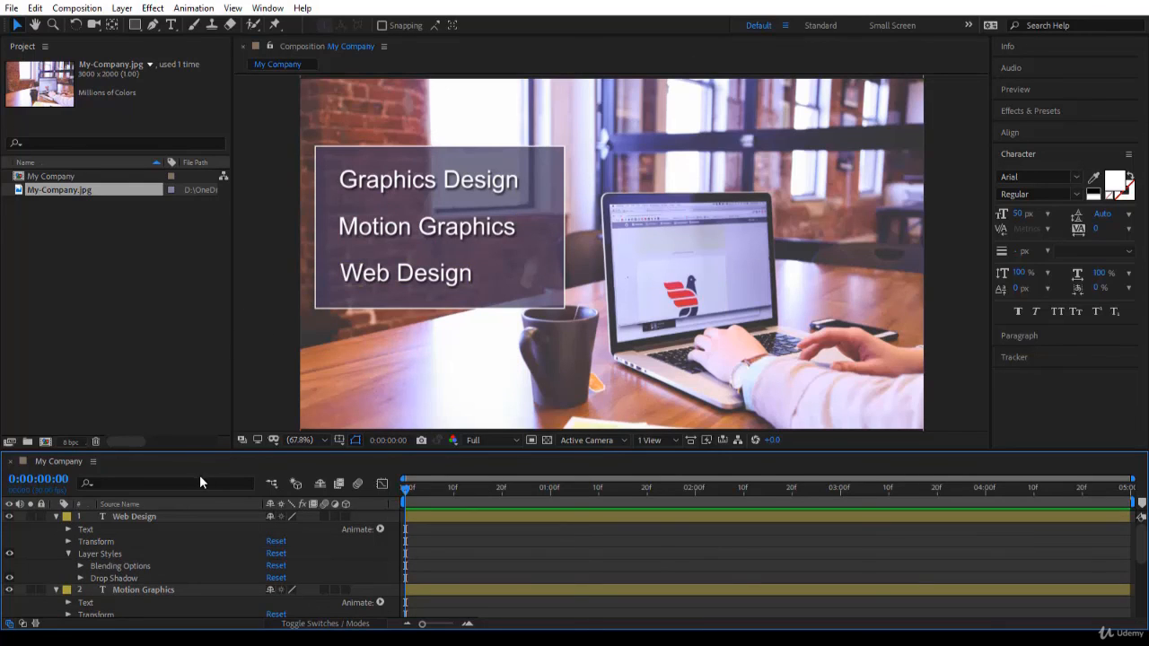
# Step: Select all layers, enlarge the timeline area, collapse the expanded properties of every layer at once and clear the selection
pyautogui.click(136, 517)
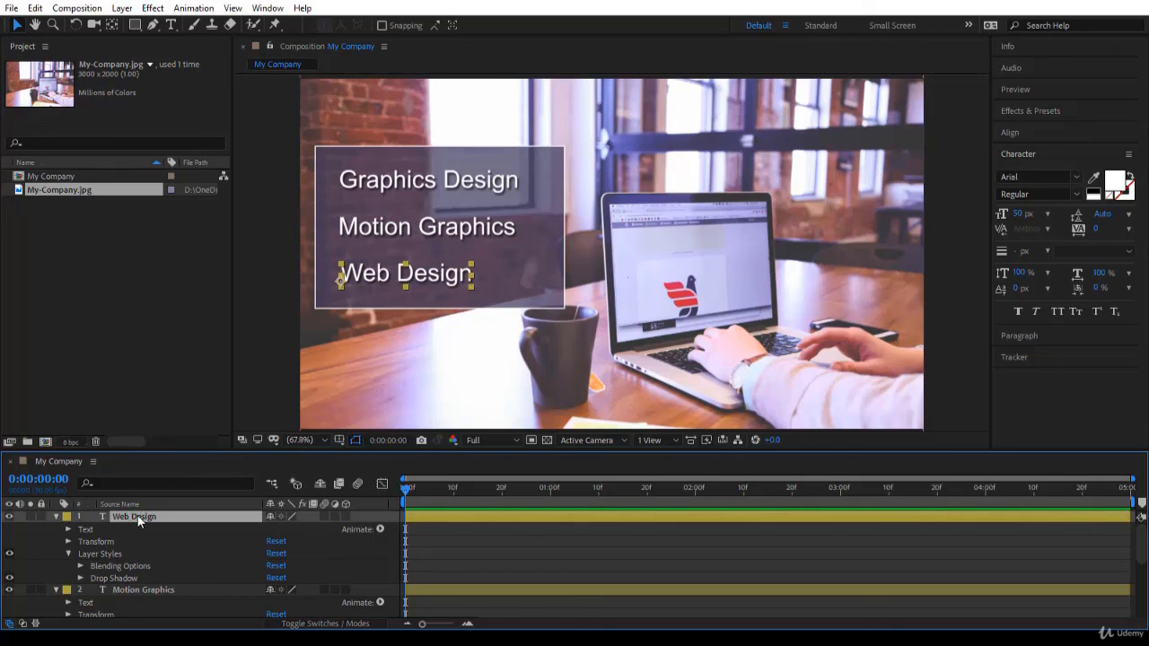
pyautogui.hotkey('ctrl', 'a')
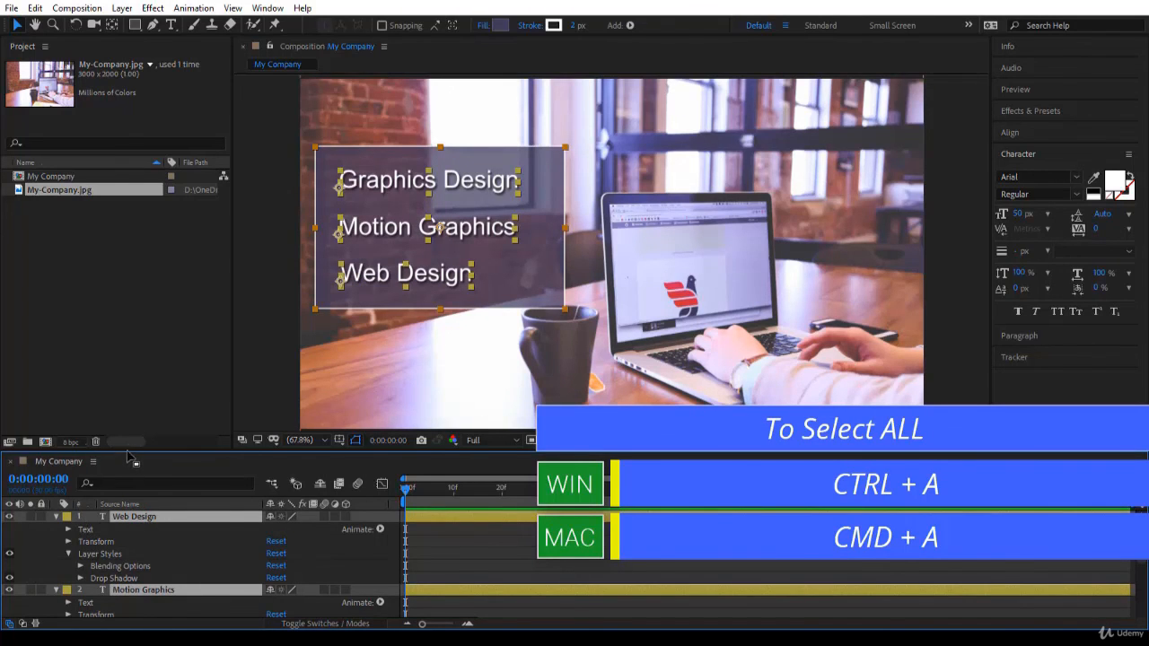
pyautogui.moveTo(129, 450); pyautogui.dragTo(175, 353)
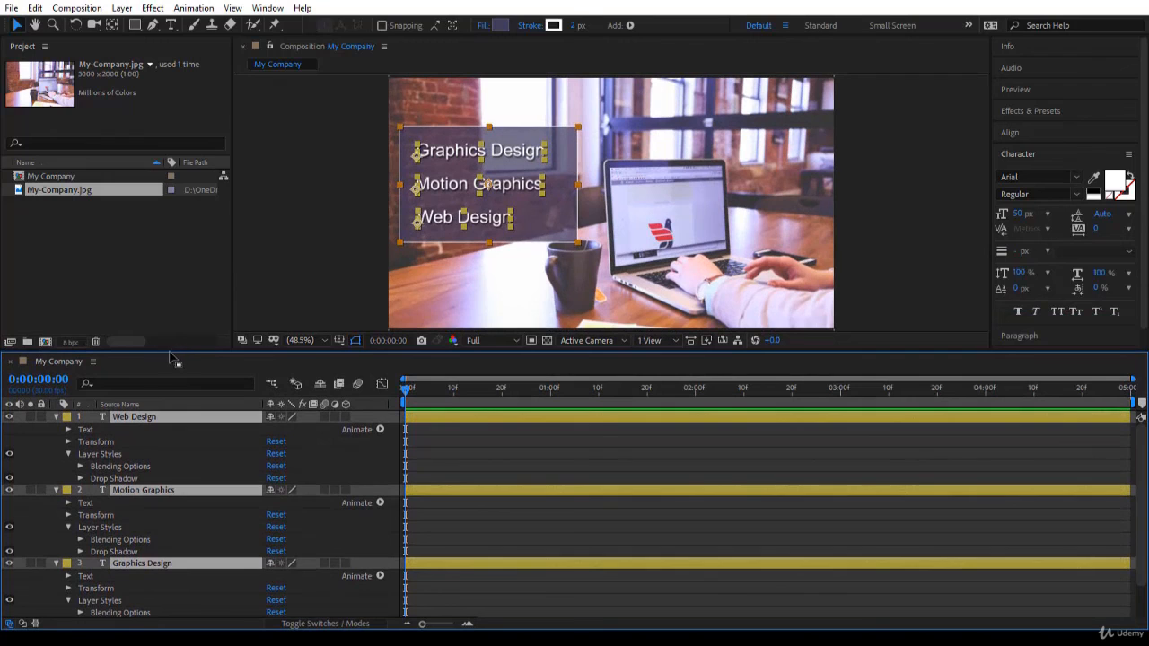
pyautogui.click(59, 418)
pyautogui.click(131, 531)
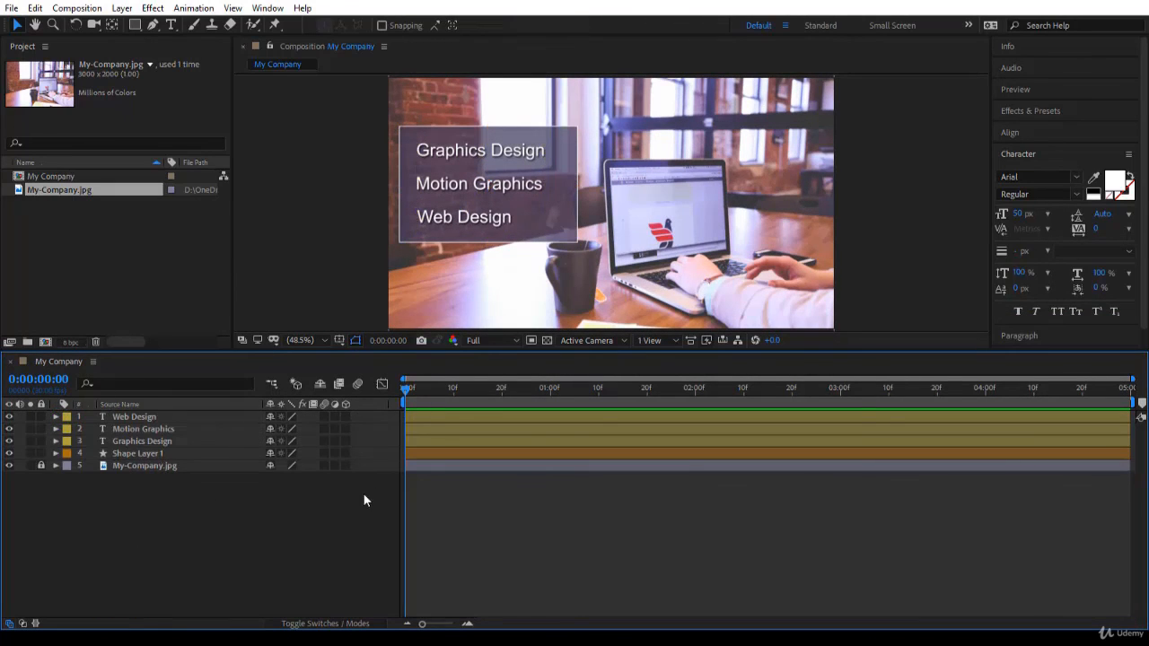